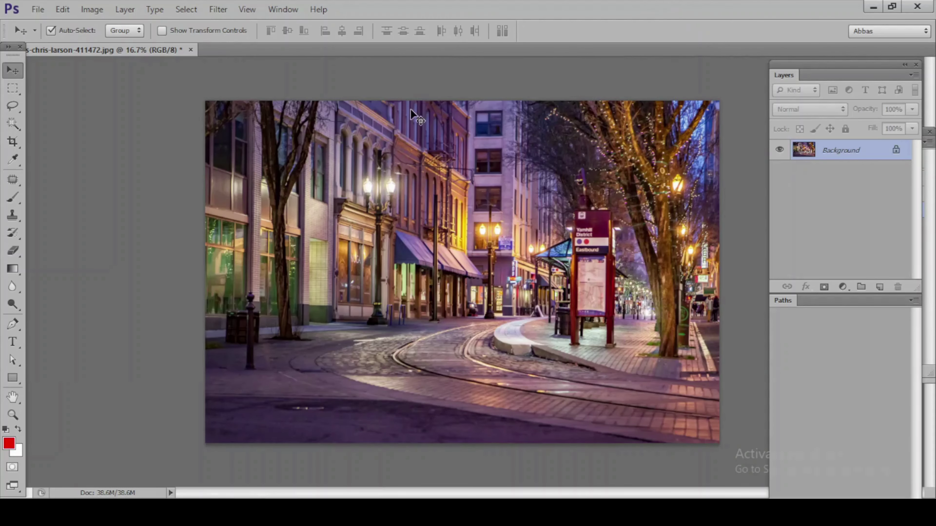
- Open the pattern.jpg swirl image from disk
left_click(37, 9)
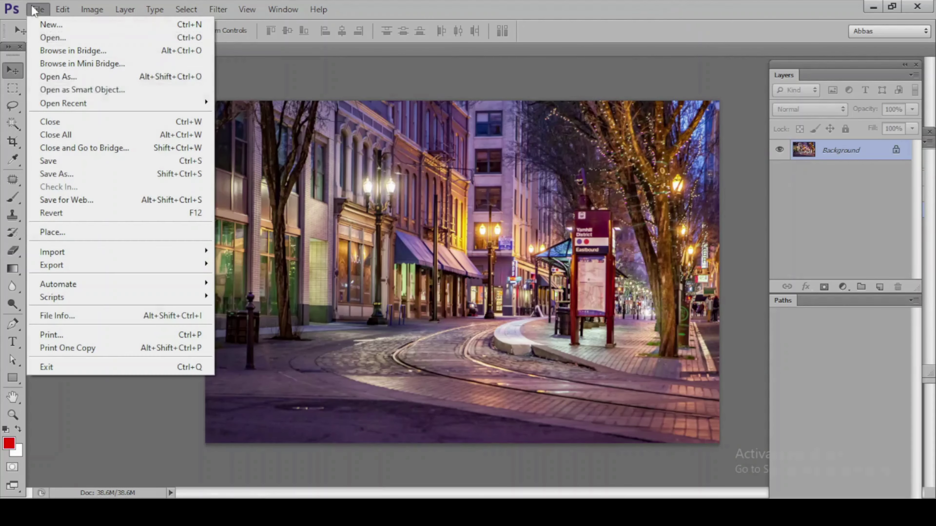
left_click(73, 38)
left_click(387, 114)
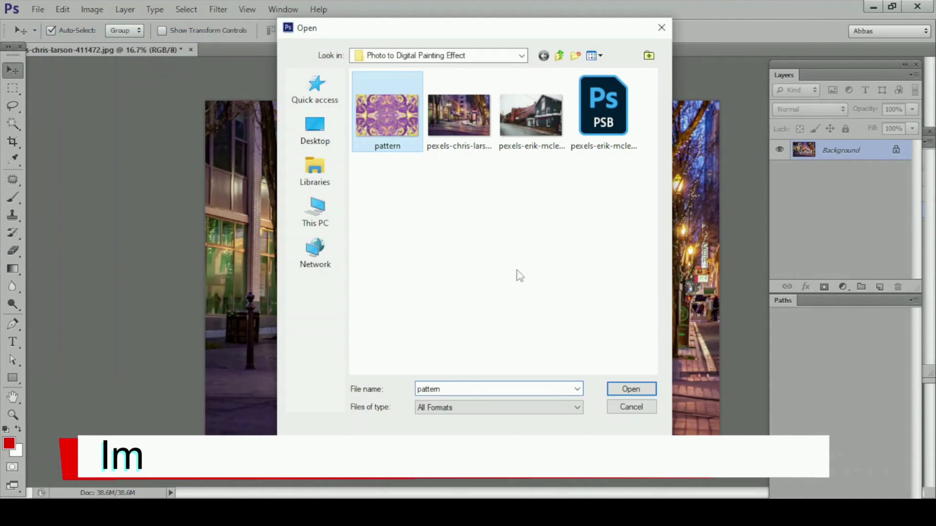
left_click(631, 389)
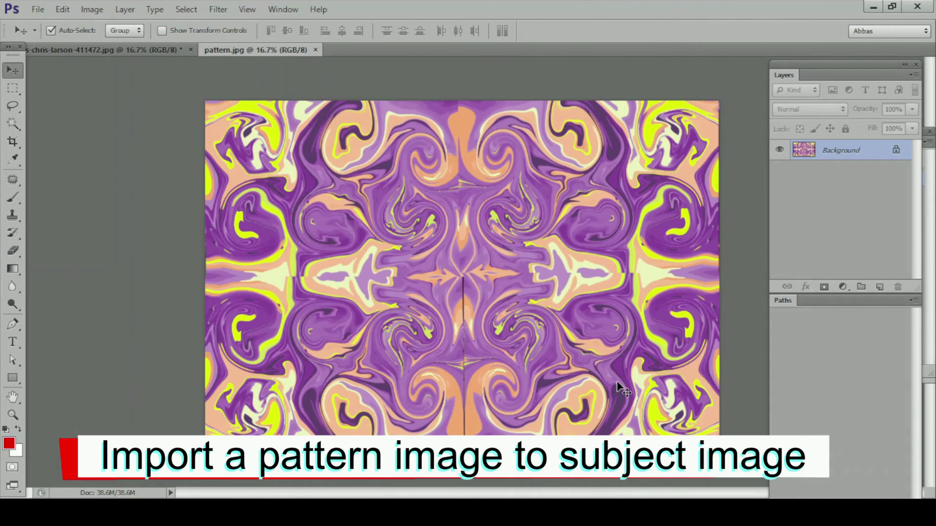
- Copy the whole pattern into the street photo as Layer 1, keeping its size unchanged
key("ctrl+a")
key("ctrl+w")
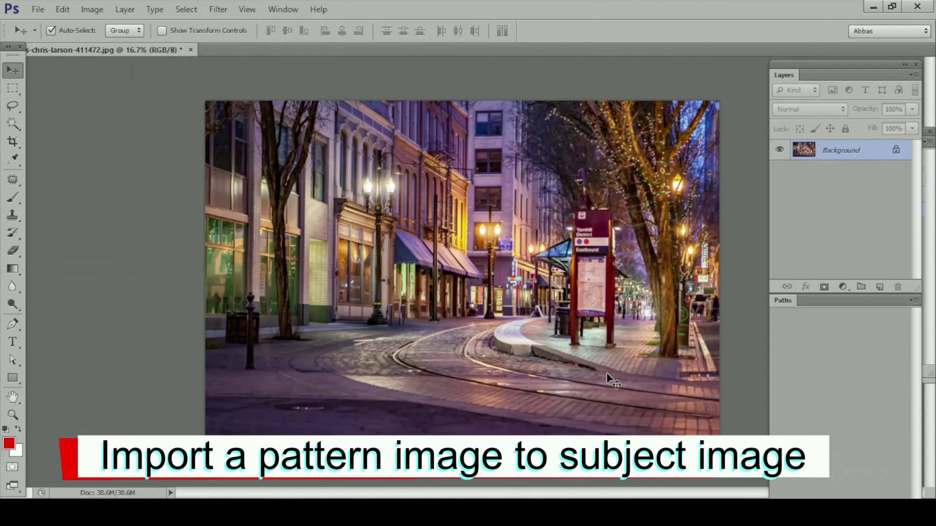
key("ctrl+v")
key("ctrl+t")
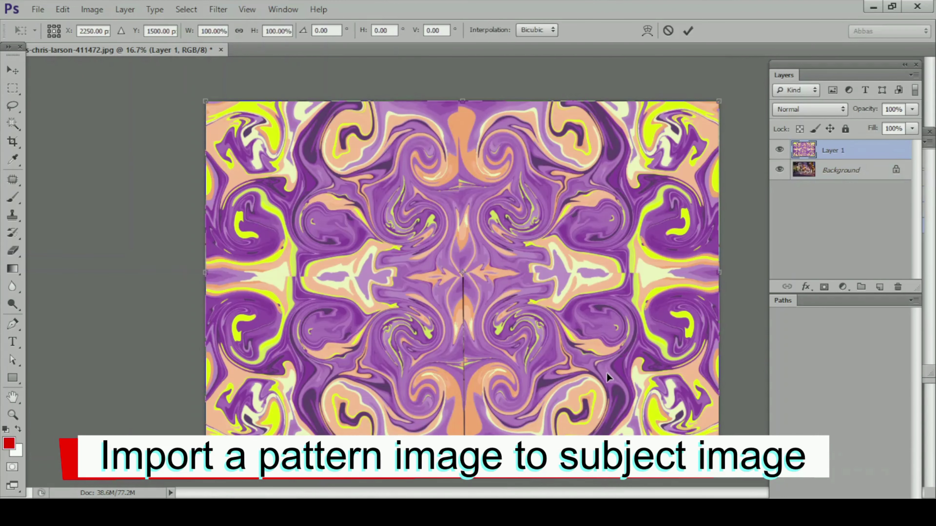
key("Return")
left_click(808, 109)
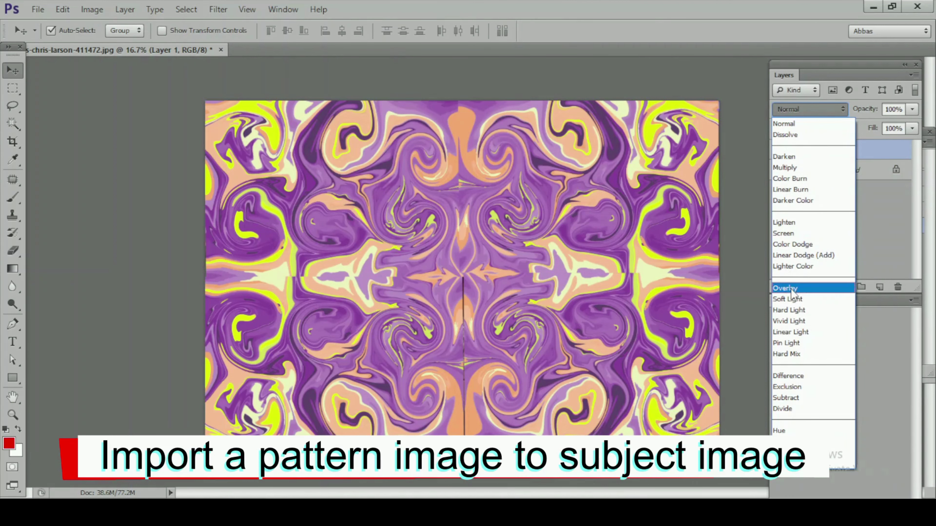
- Set the pattern layer to Overlay blend mode at 40% opacity
left_click(787, 288)
left_click(912, 109)
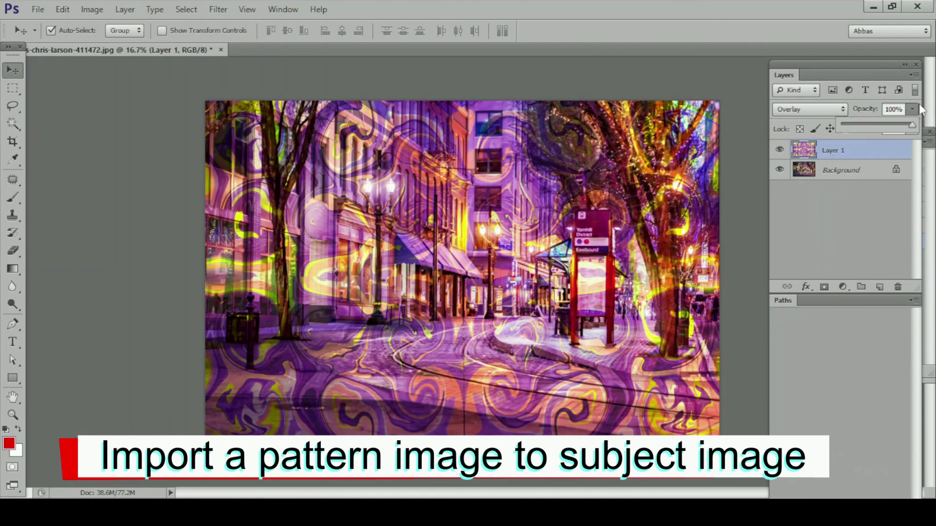
left_click_drag(913, 124, 870, 126)
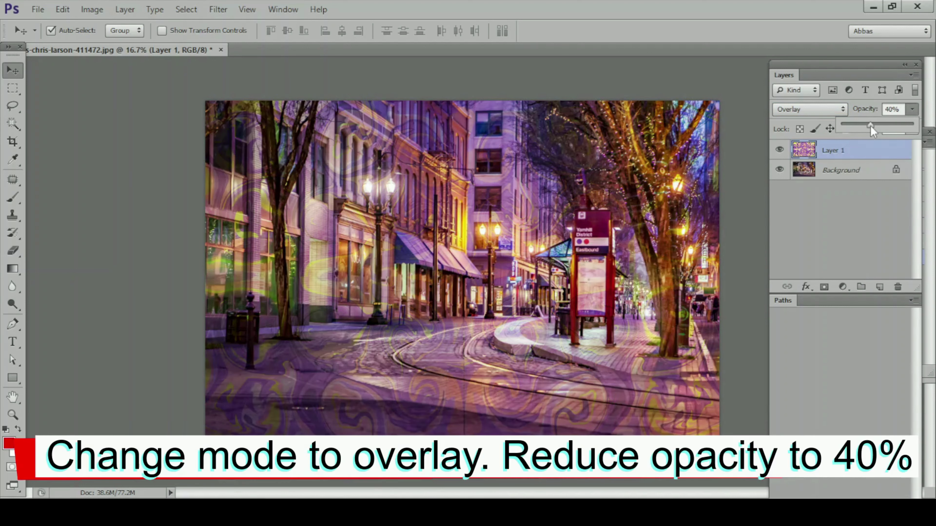
left_click(851, 243)
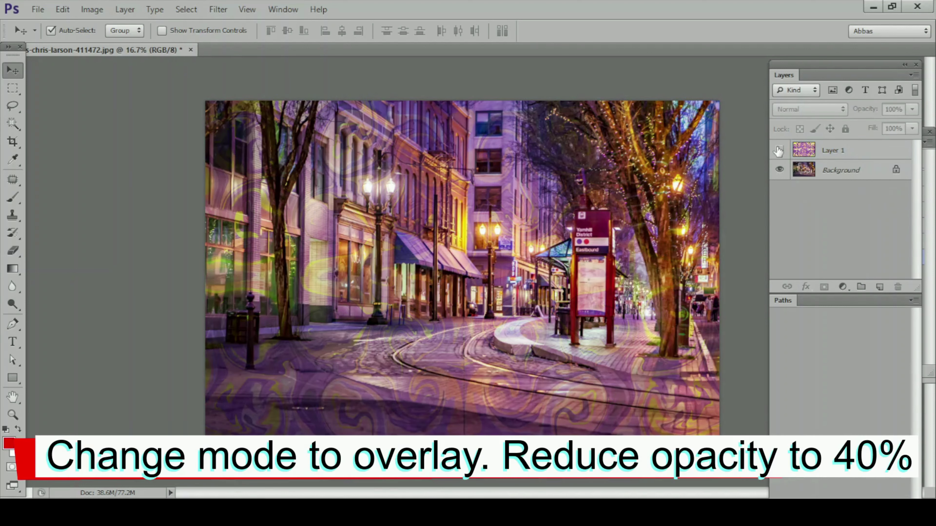
left_click(779, 150)
left_click(778, 150)
left_click(778, 151)
- Unlock the Background into a normal Layer 0, then reselect Layer 1
left_click(840, 180)
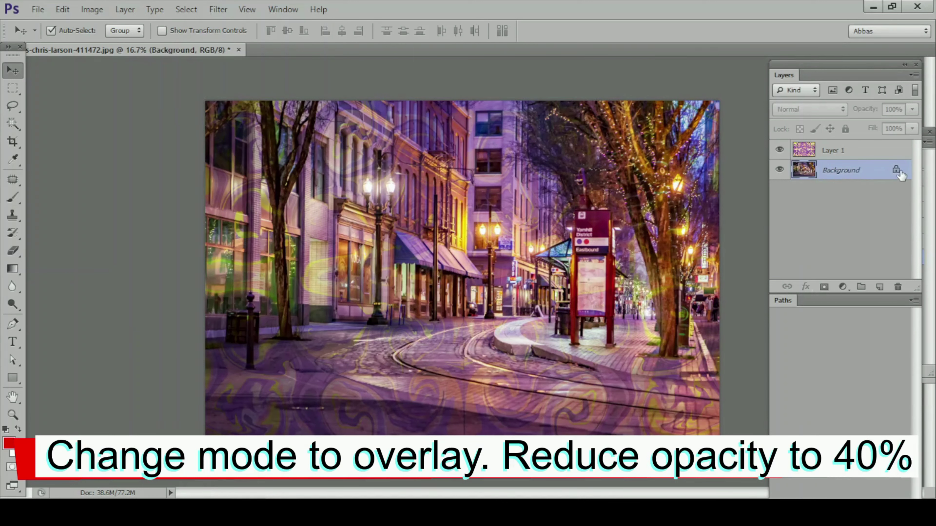
double_click(896, 171)
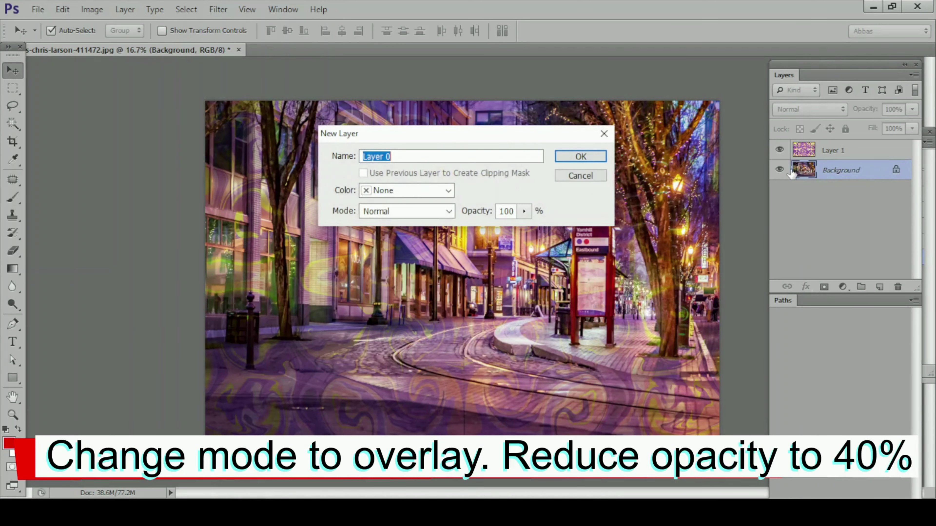
left_click(599, 157)
left_click(845, 157)
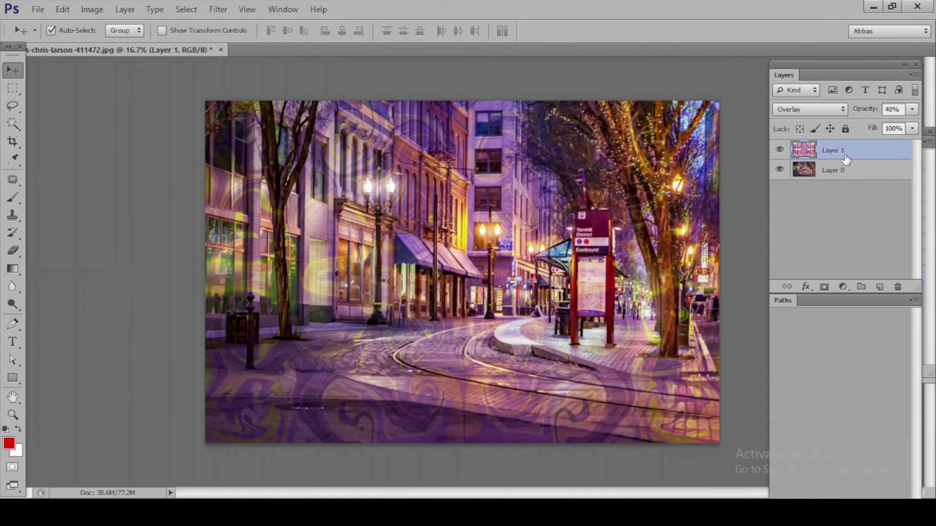
left_click(842, 287)
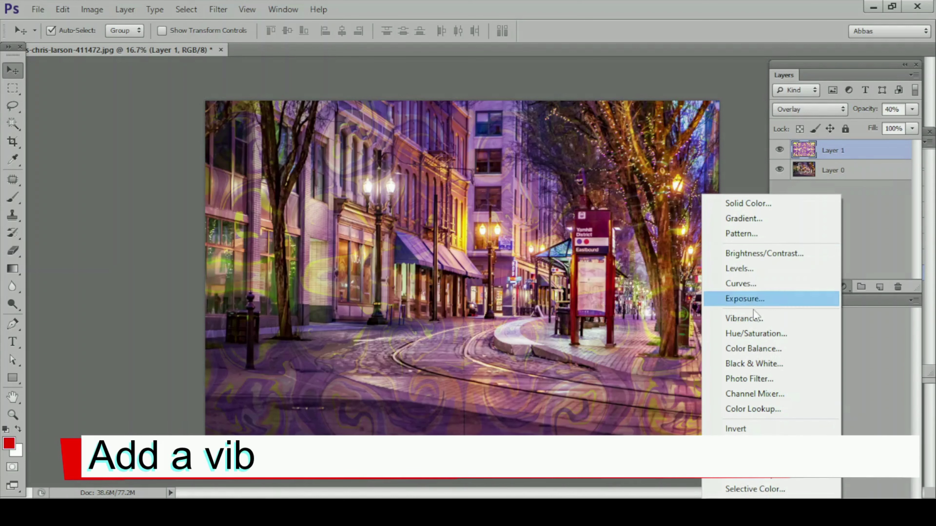
- Add a Vibrance adjustment layer with vibrance 20 and saturation 10
left_click(748, 320)
left_click(212, 182)
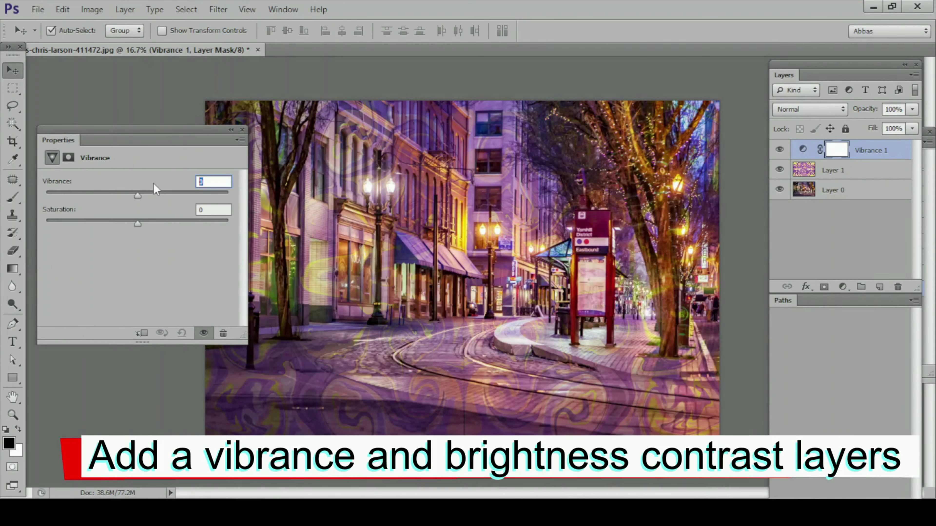
type("20")
key("Tab")
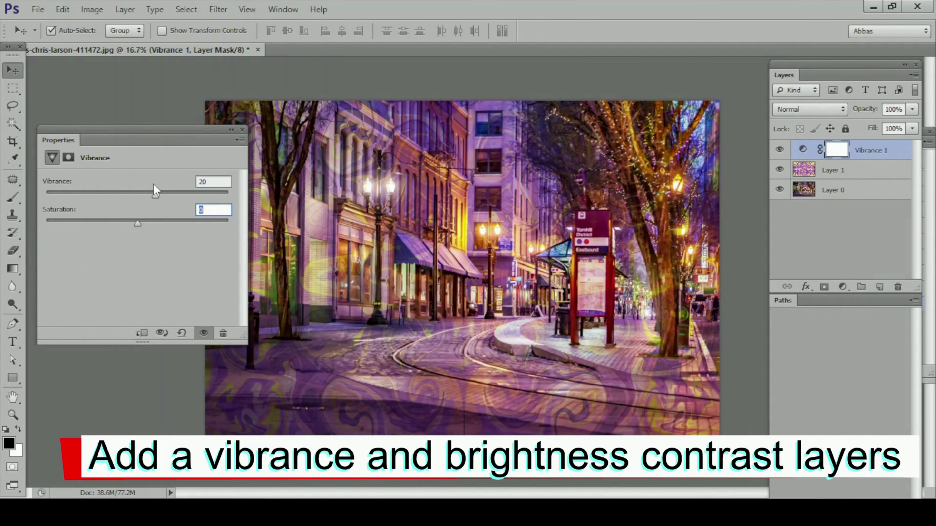
type("1")
type("0")
left_click(242, 129)
- Add a Brightness/Contrast adjustment layer with brightness 15 and contrast 10
left_click(843, 288)
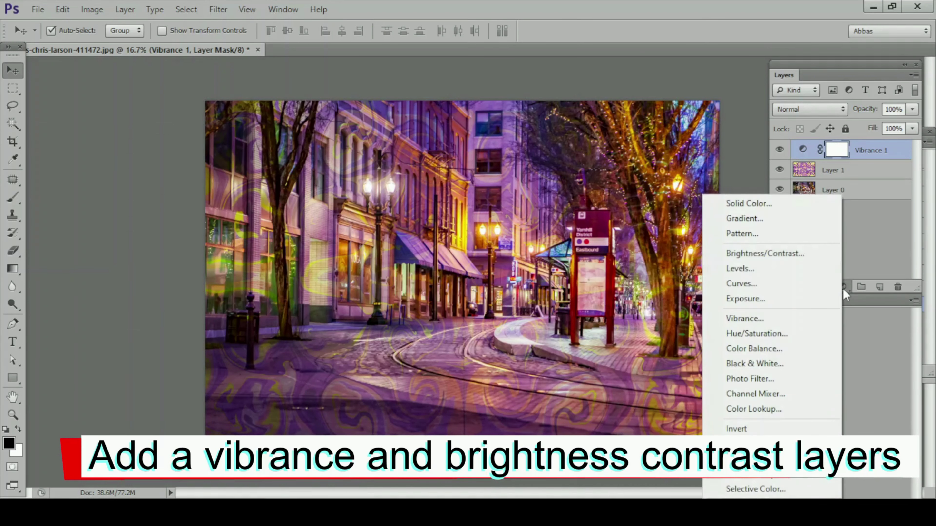
left_click(784, 256)
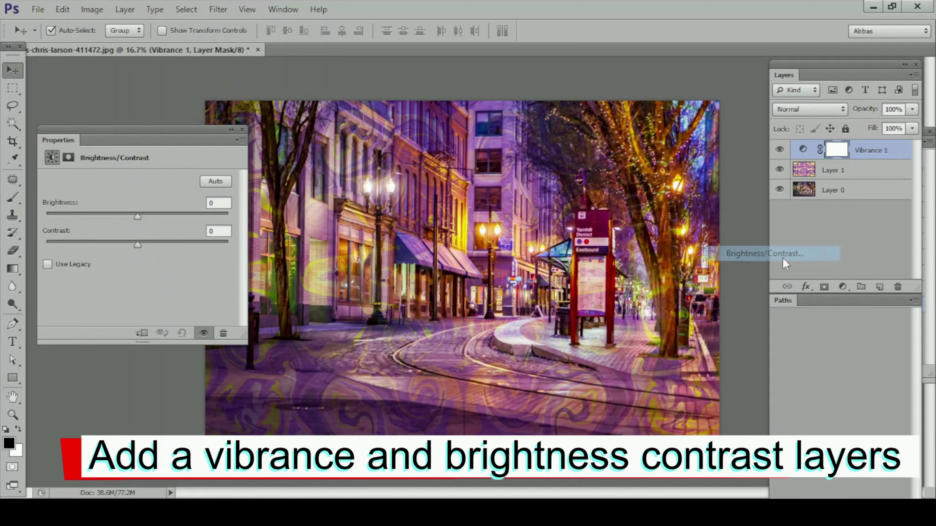
double_click(218, 203)
type("15")
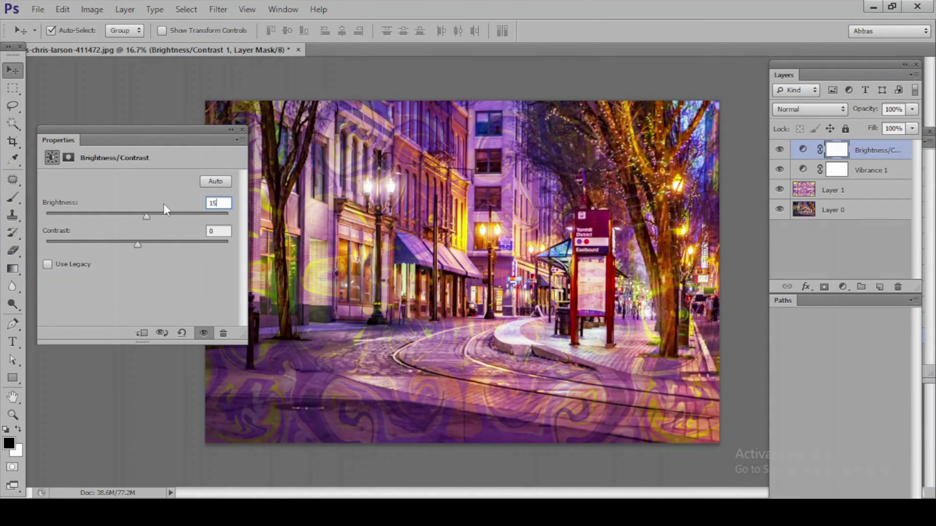
key("Tab")
type("10")
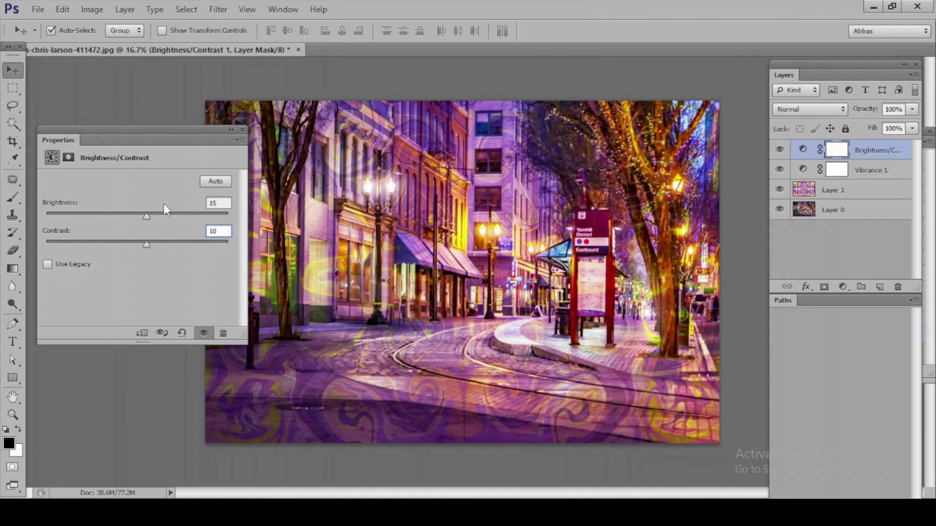
left_click(242, 129)
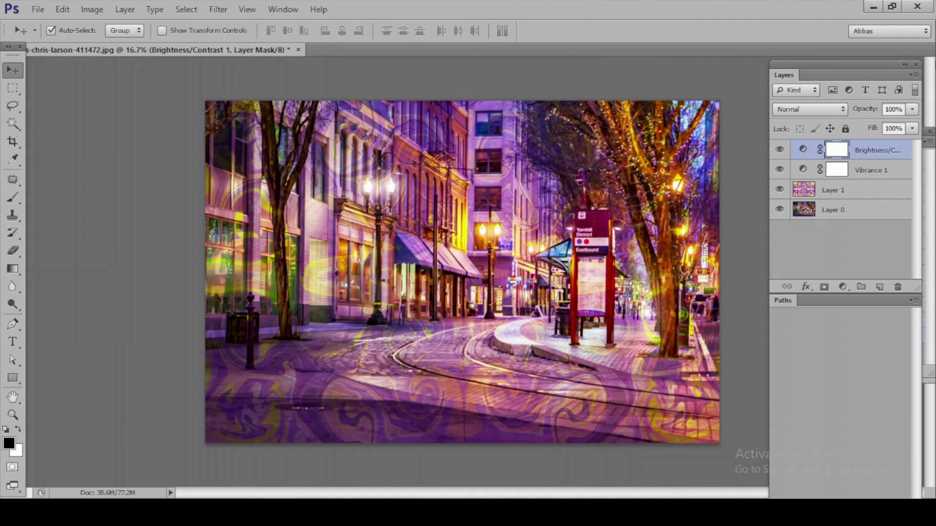
left_click(872, 195, "shift")
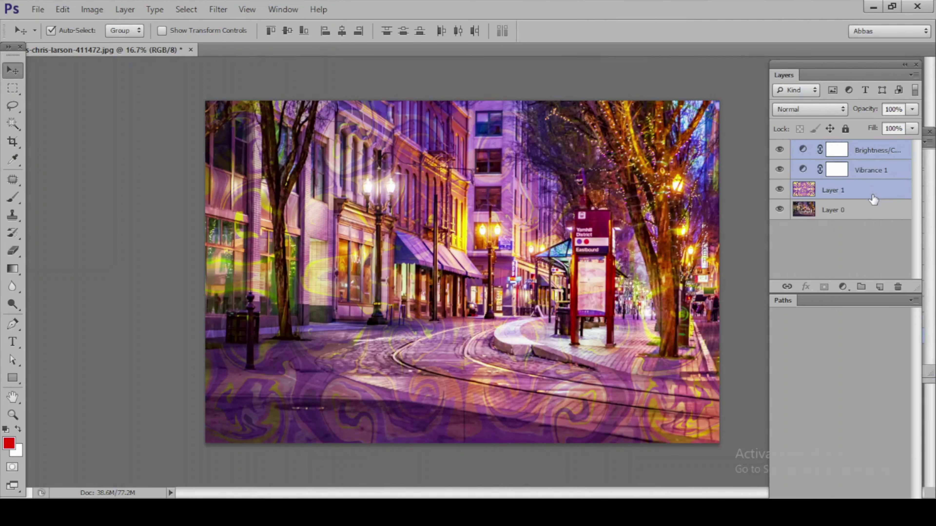
- Rename Layer 0 to 'Main effect'
double_click(843, 211)
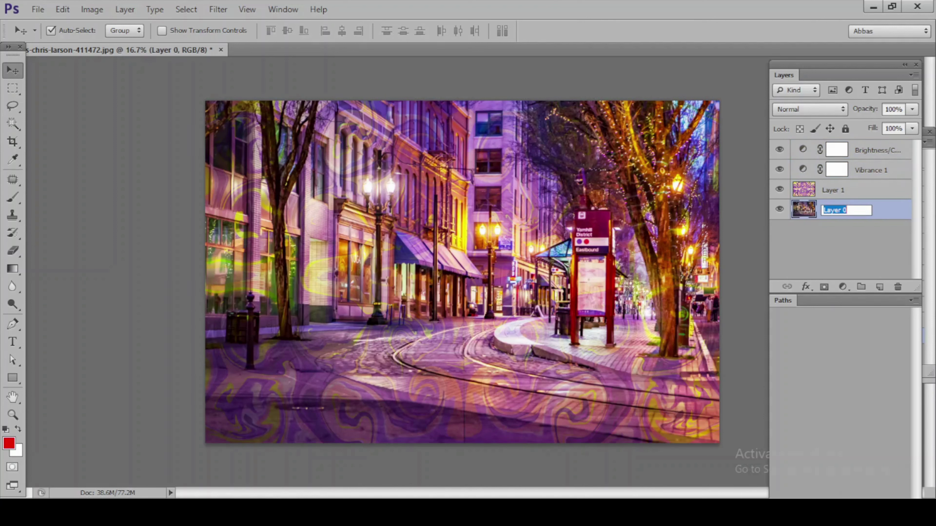
type("Main ef")
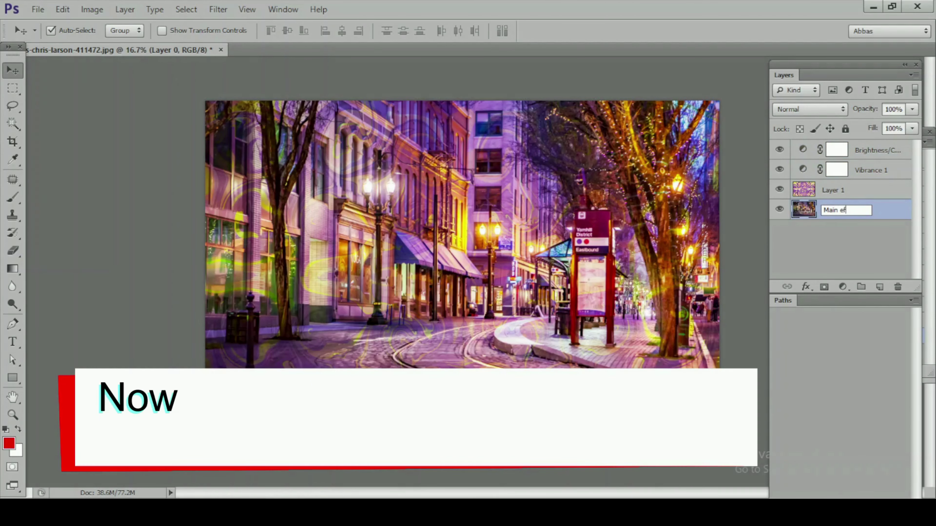
type("fect")
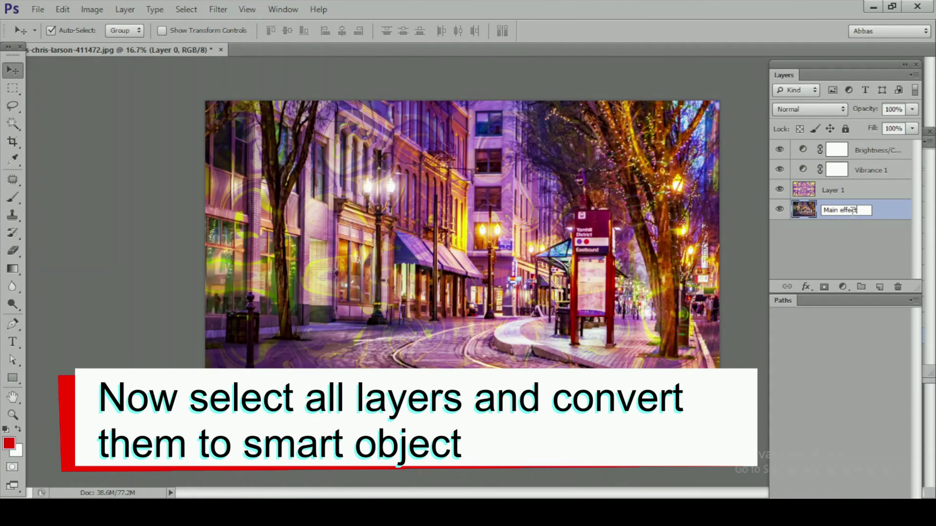
key("Return")
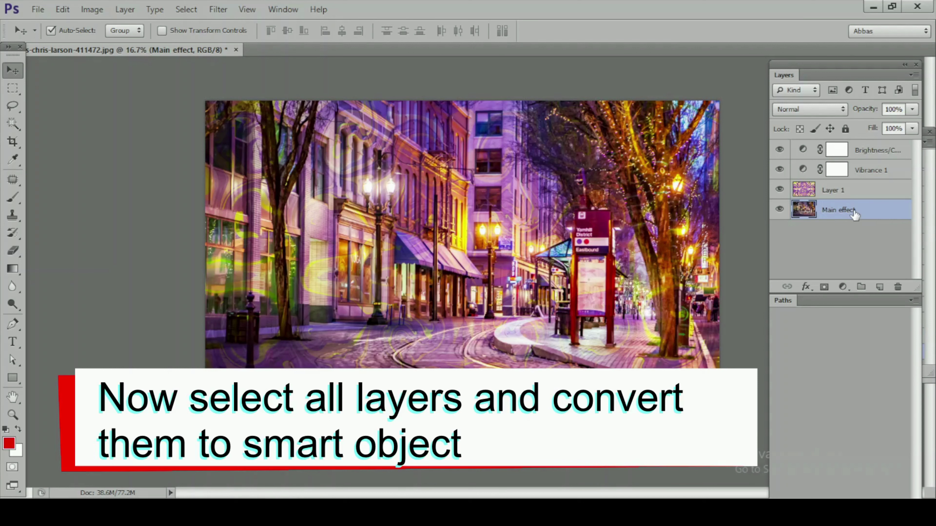
- Convert all four layers into one smart object named 'Main effect'
left_click(862, 149, "shift")
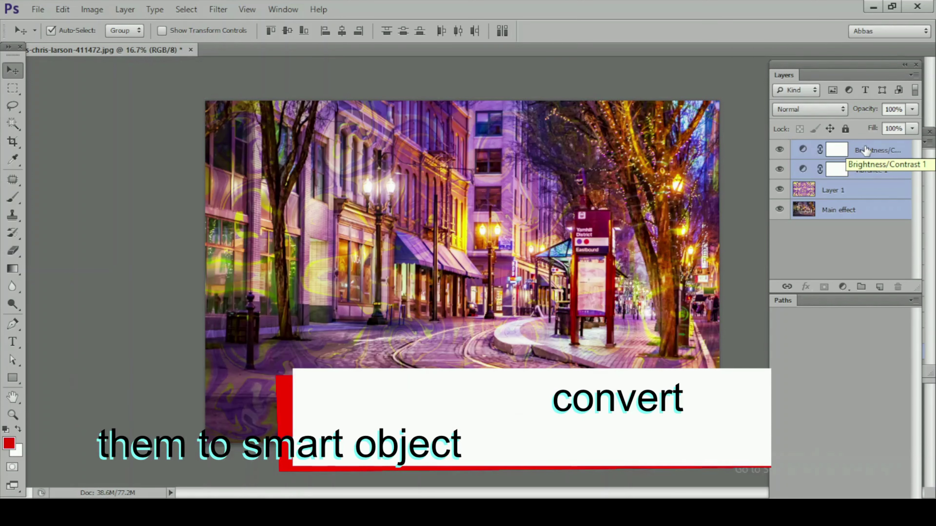
right_click(865, 150)
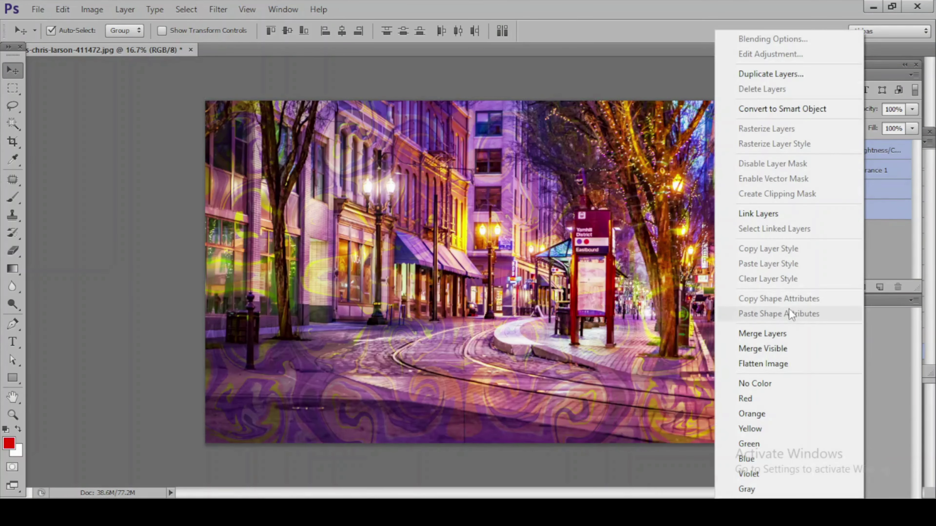
left_click(776, 111)
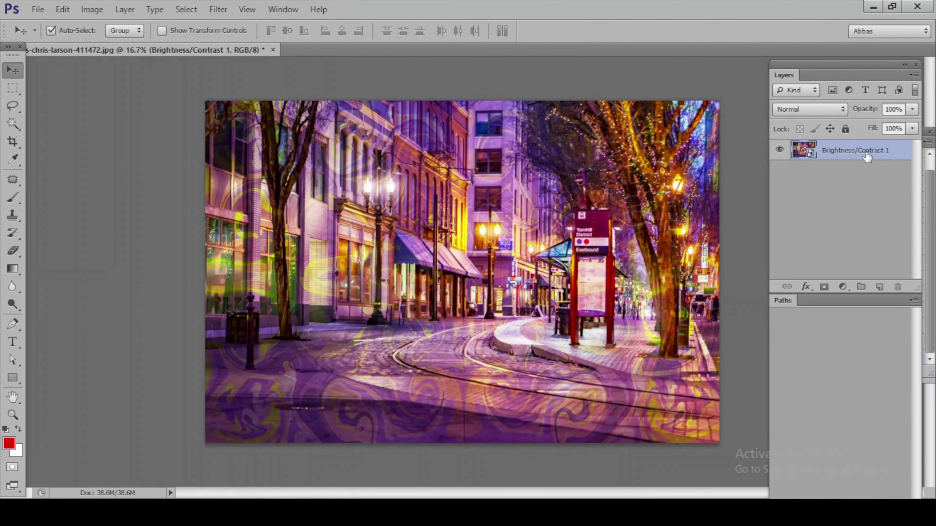
double_click(852, 151)
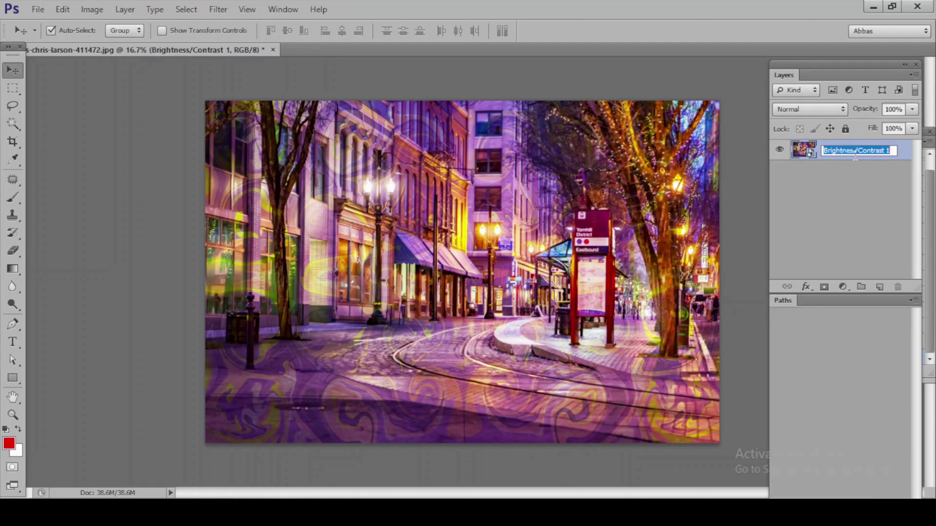
type("Main effect")
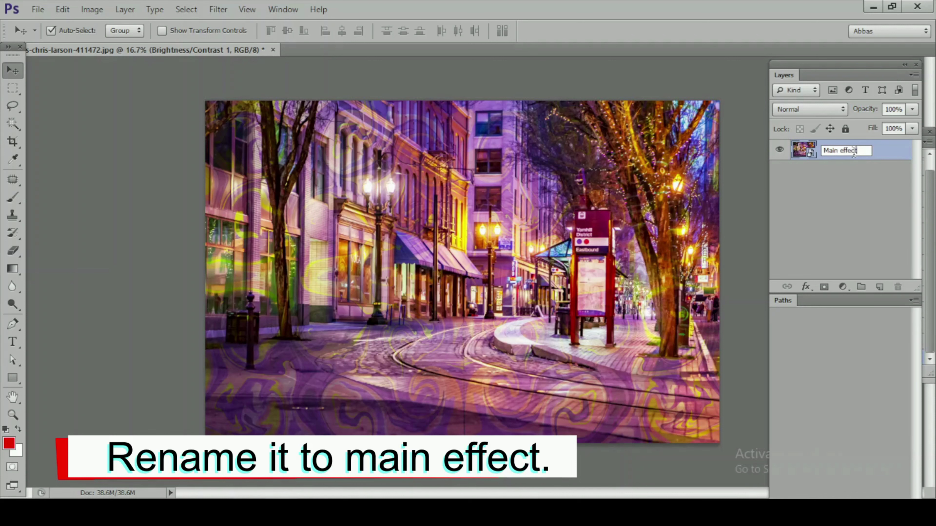
key("Return")
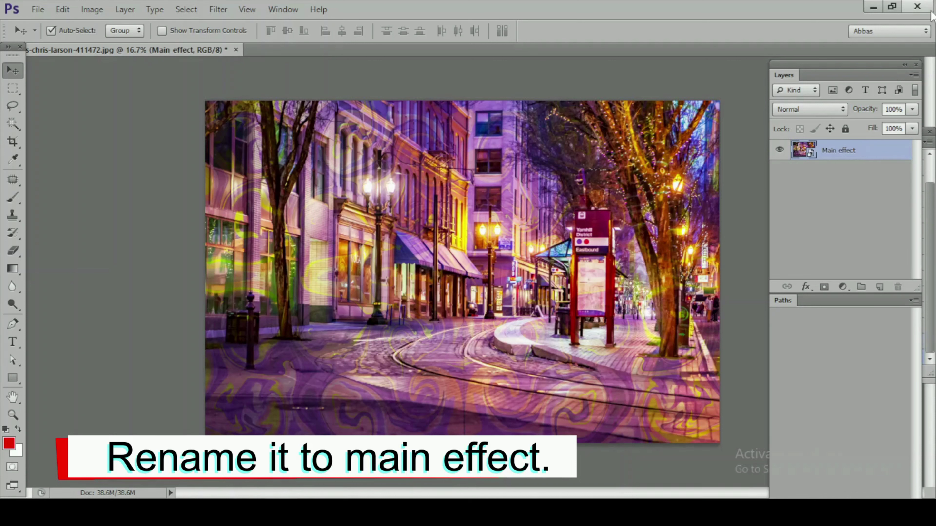
- Open the Main effect smart object contents, toggle the swirl layer's visibility, and return to the street photo
double_click(800, 151)
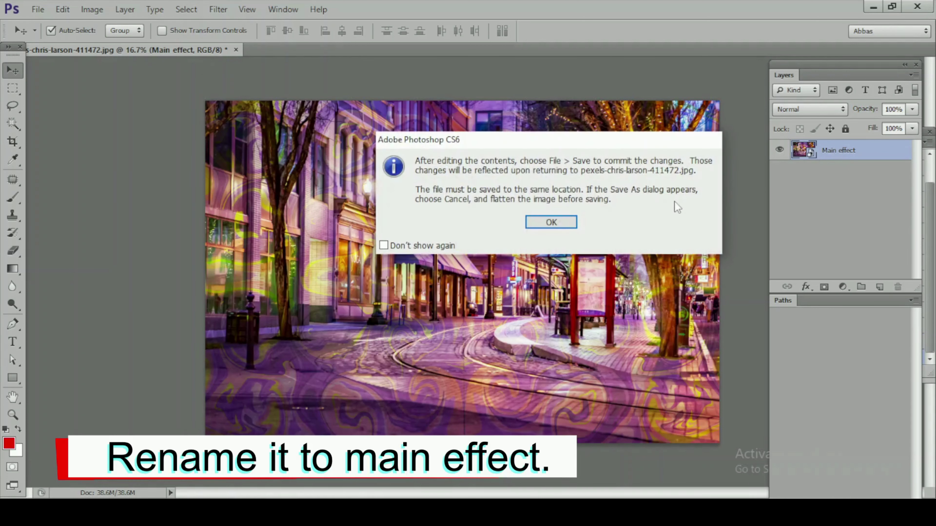
key("Return")
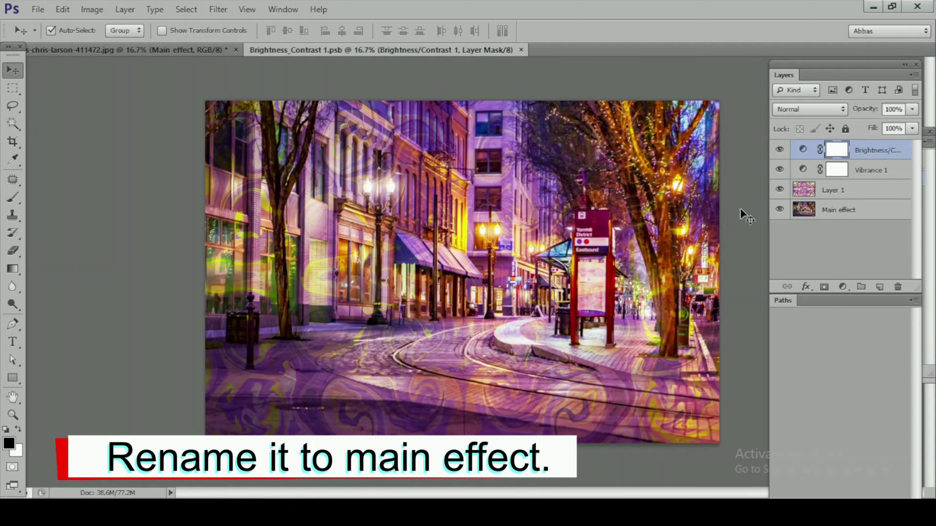
left_click(809, 207)
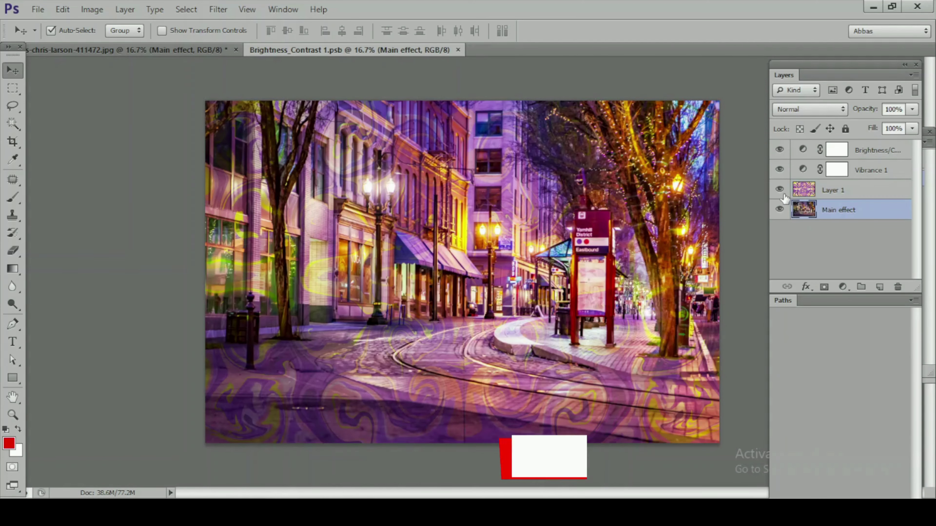
left_click(779, 190)
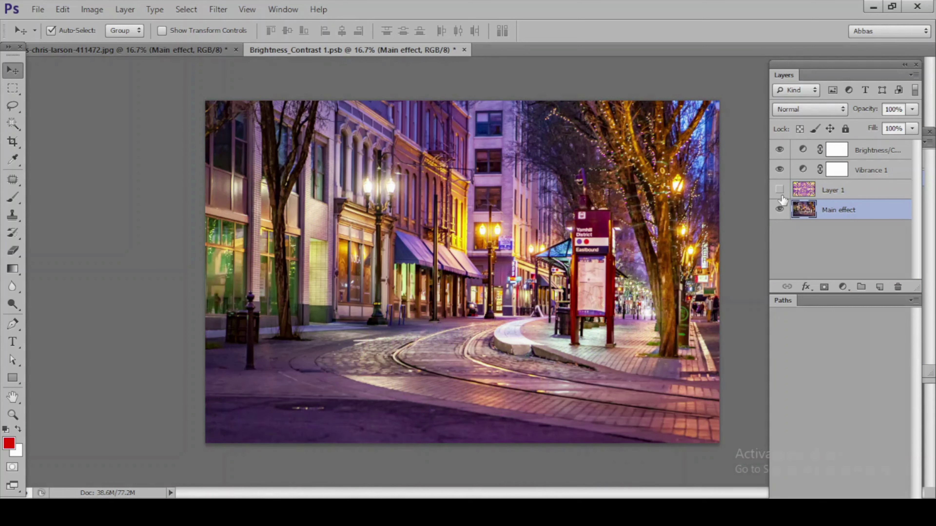
left_click(779, 191)
key("ctrl+shift+e")
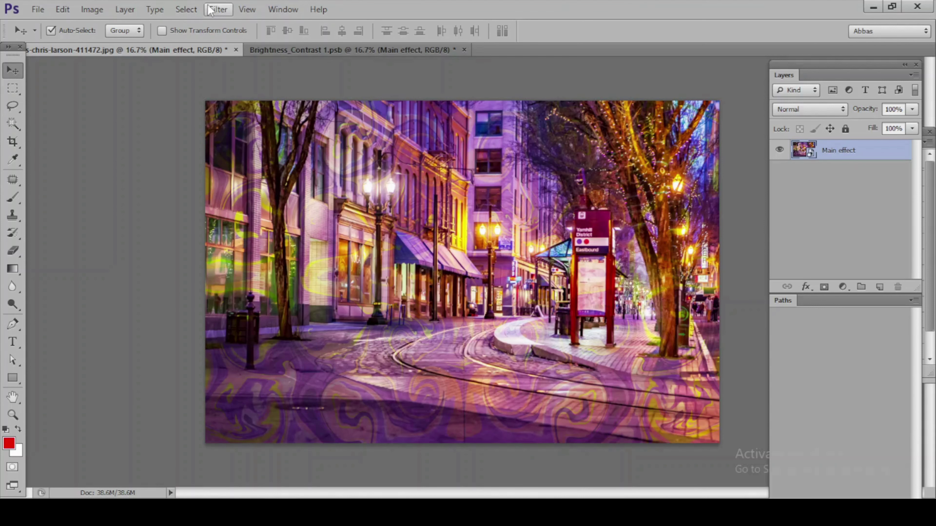
- Apply an Unsharp Mask smart filter: amount 60%, radius 20 pixels, threshold 5 levels
left_click(218, 10)
mouse_move(232, 213)
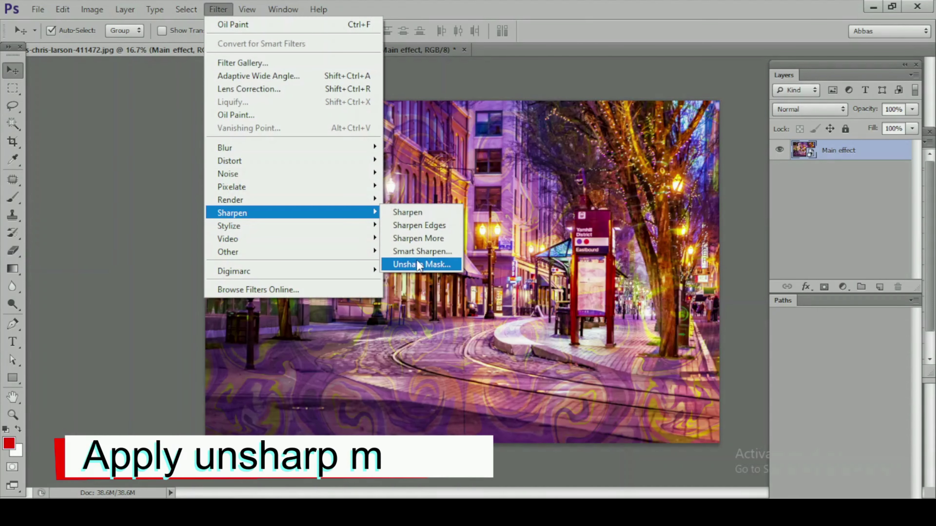
left_click(419, 266)
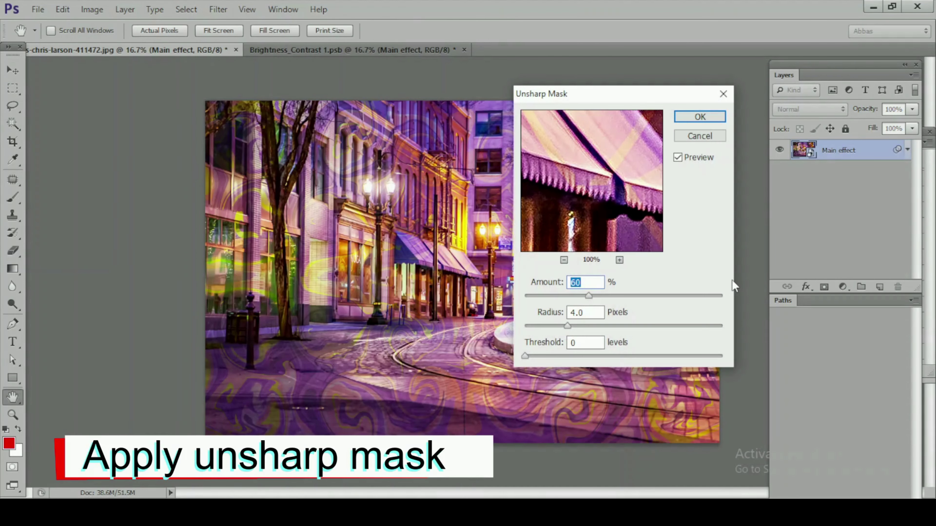
key("Tab")
type("20")
key("Tab")
type("4")
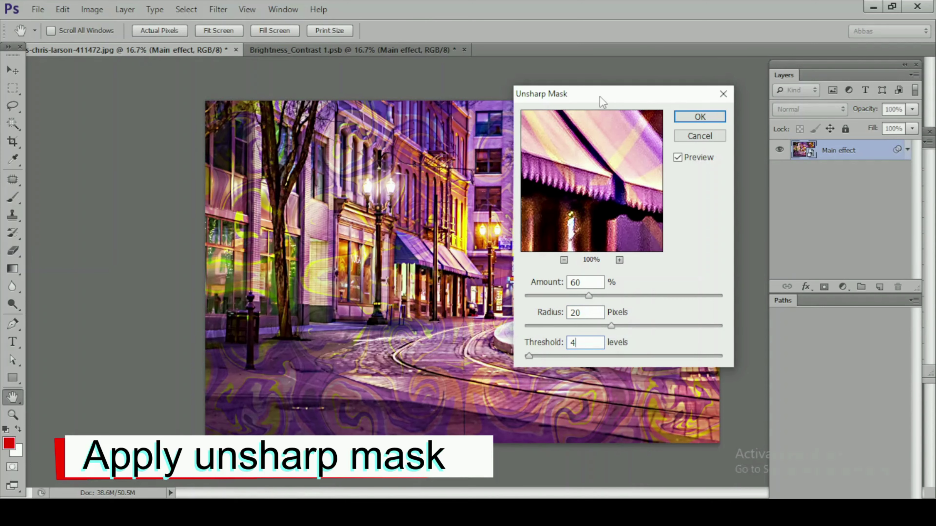
left_click_drag(600, 99, 758, 111)
double_click(737, 324)
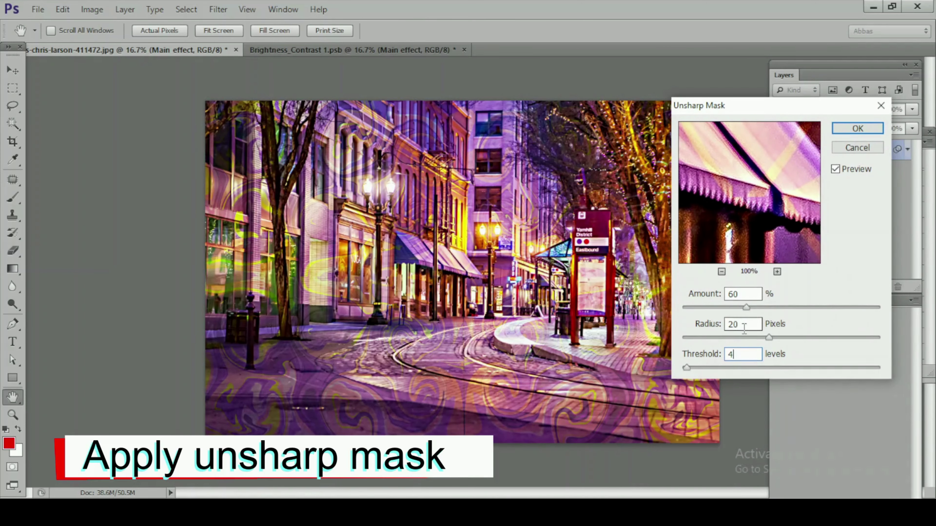
left_click(853, 170)
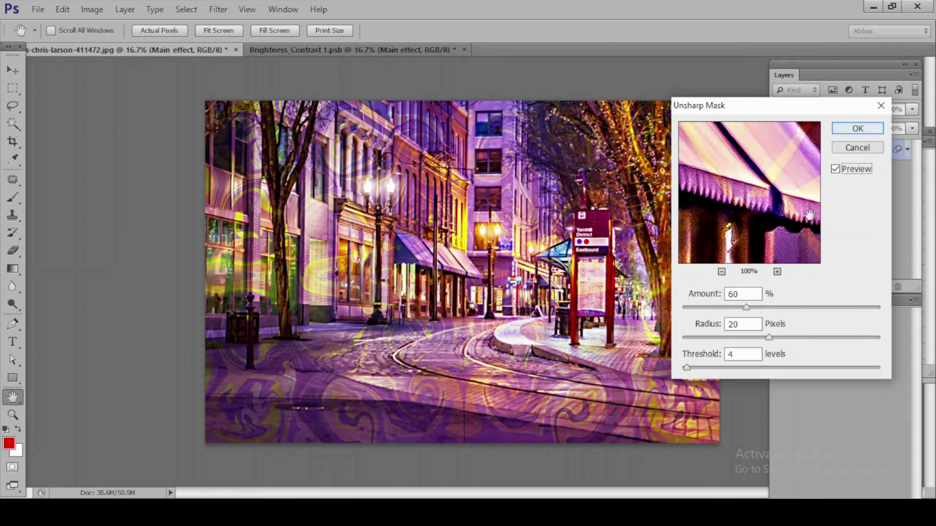
left_click(701, 354)
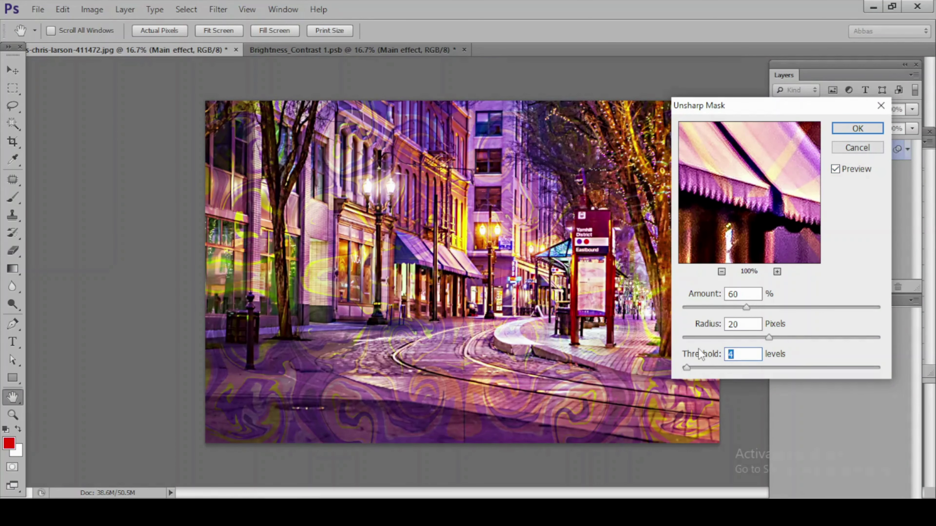
left_click(858, 128)
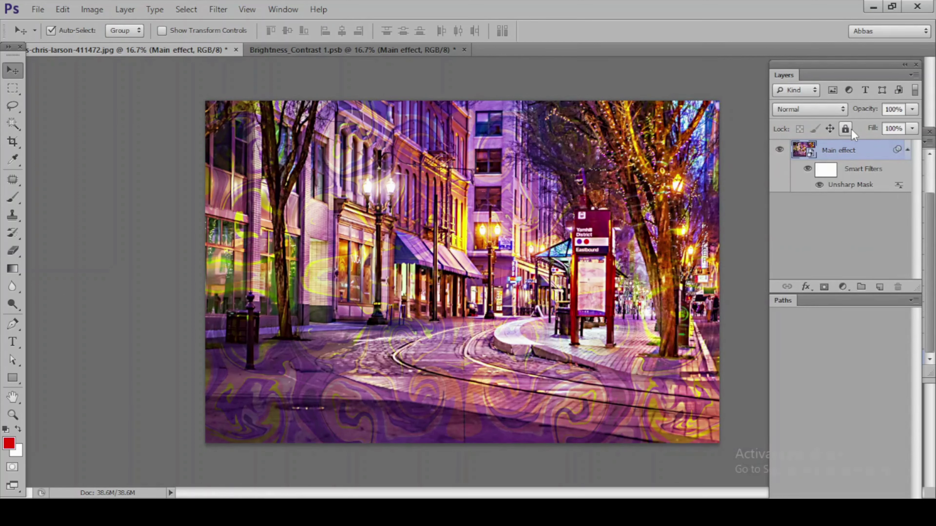
- Apply Add Noise at 15%, Uniform and Monochromatic, previewing it zoomed in on the awning
left_click(218, 10)
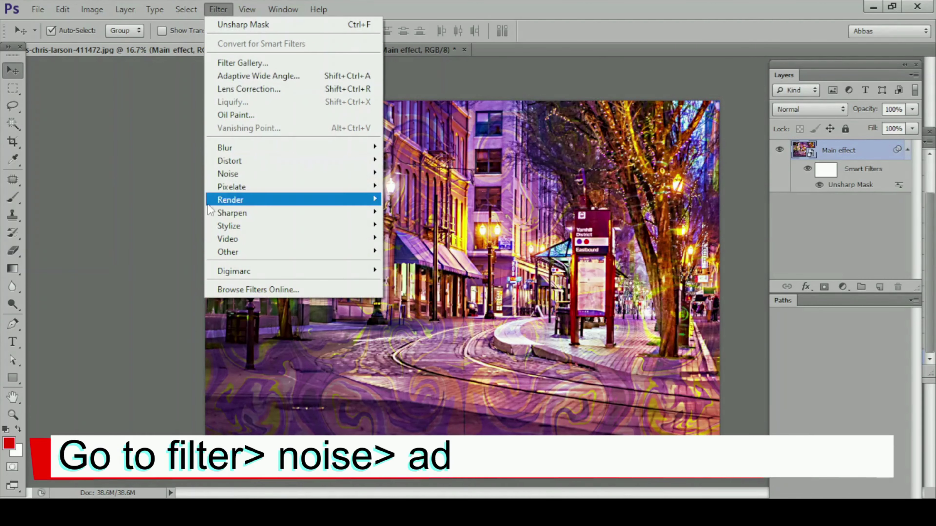
mouse_move(227, 174)
left_click(396, 174)
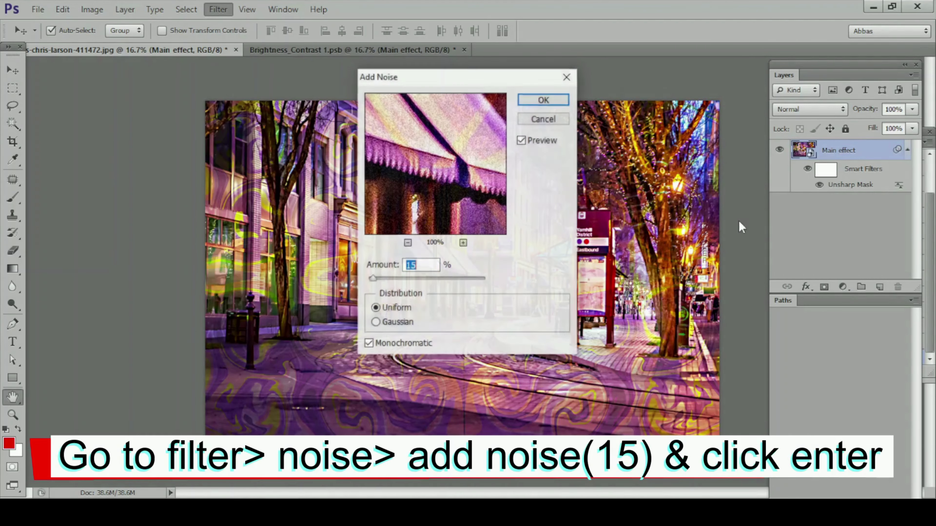
left_click_drag(420, 82, 691, 94)
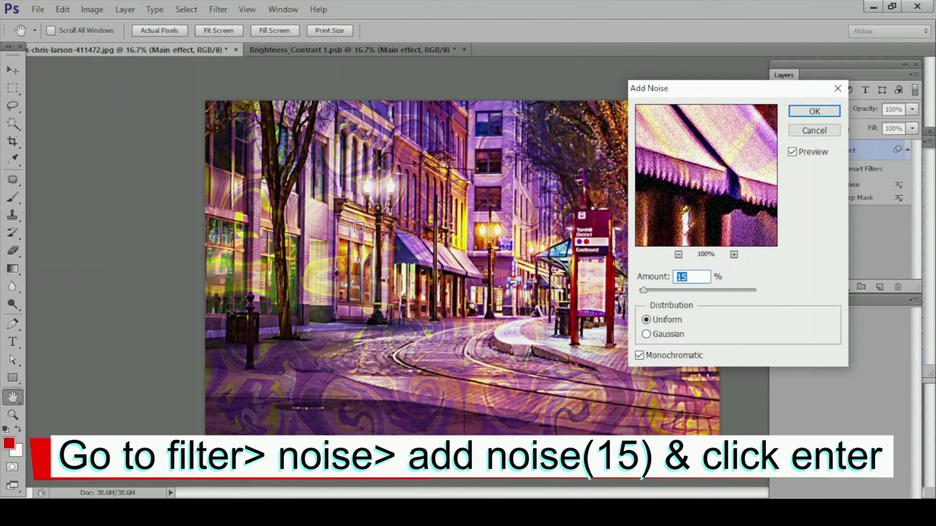
key("ctrl+plus")
key("ctrl+plus")
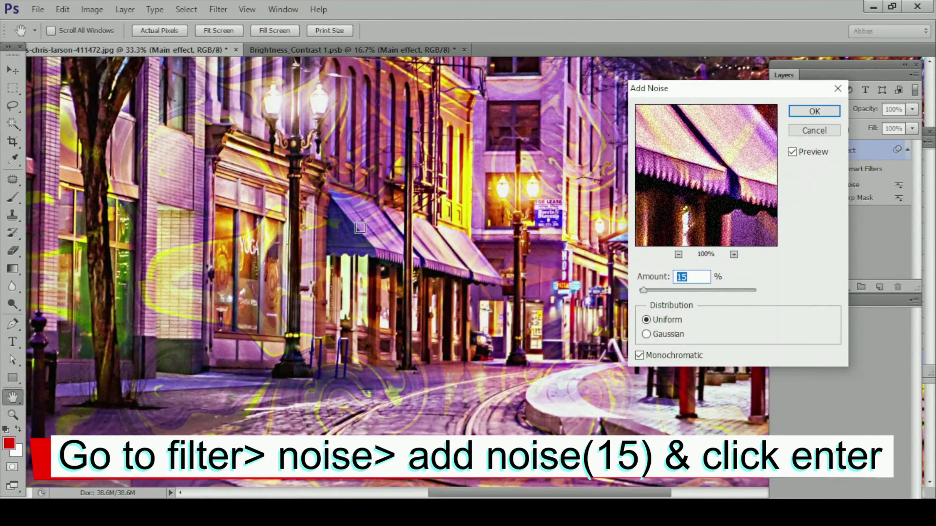
key("ctrl+plus")
left_click(355, 229)
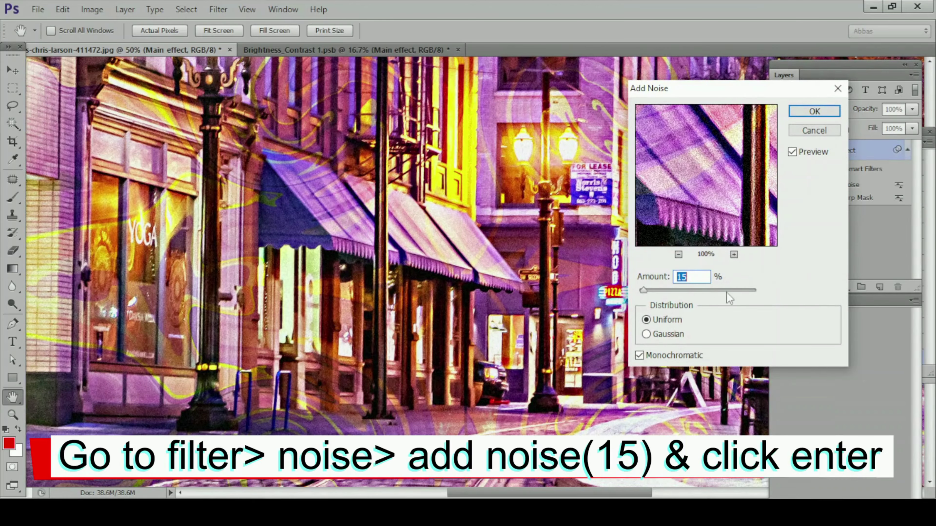
left_click(813, 115)
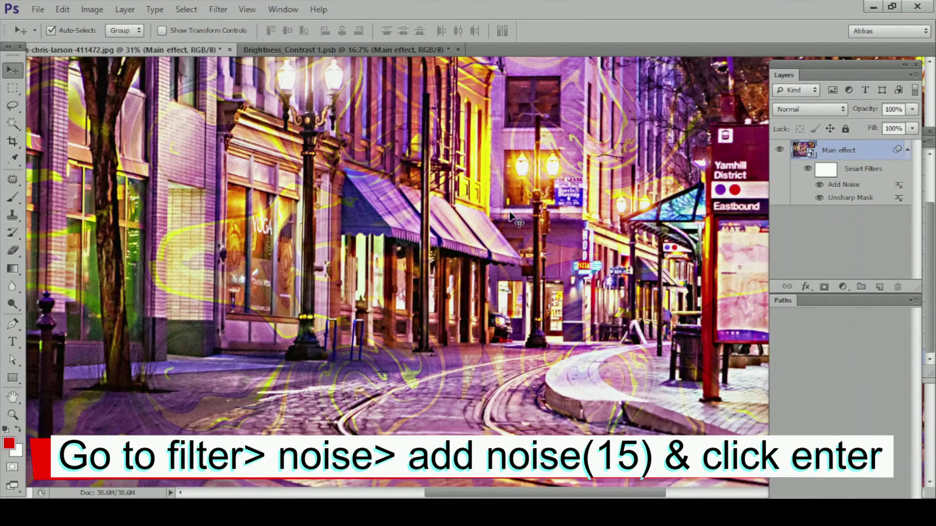
- Scroll around the image to inspect the added noise
scroll(437, 348, "down", 5)
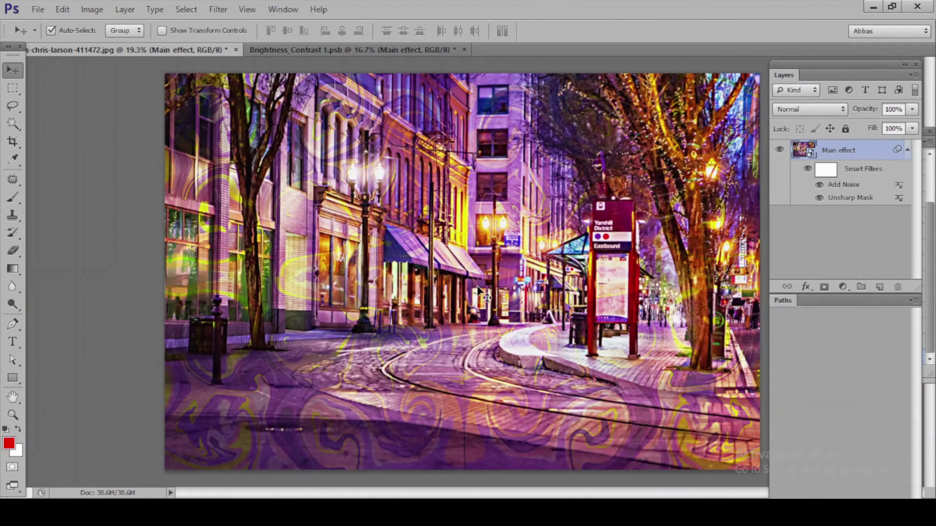
scroll(476, 286, "up", 3)
scroll(557, 125, "up", 3)
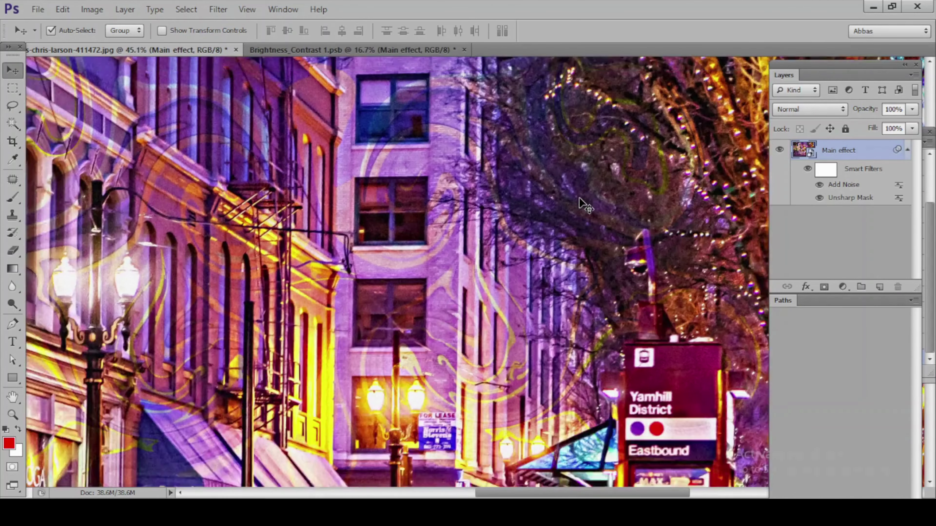
scroll(638, 216, "down", 4)
scroll(636, 216, "down", 2)
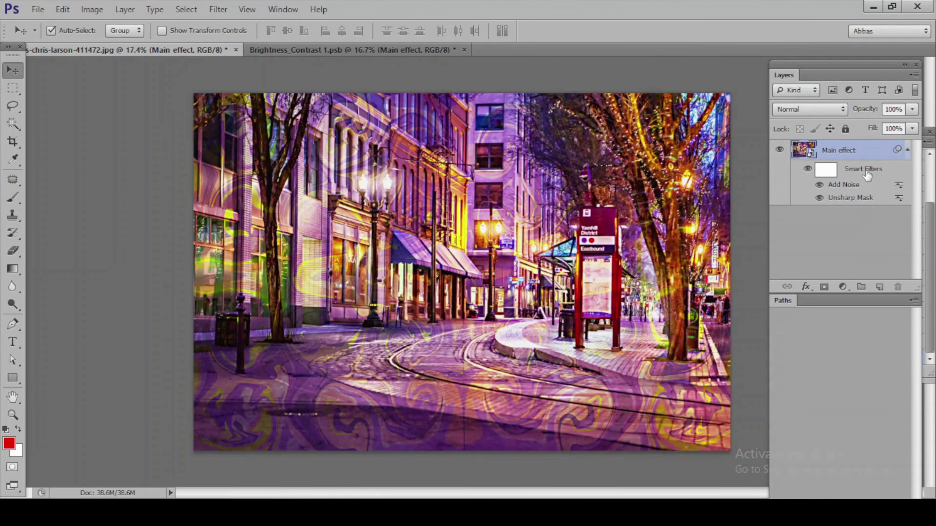
scroll(524, 221, "down", 1)
scroll(402, 117, "up", 2)
scroll(401, 113, "down", 1)
scroll(516, 166, "down", 1)
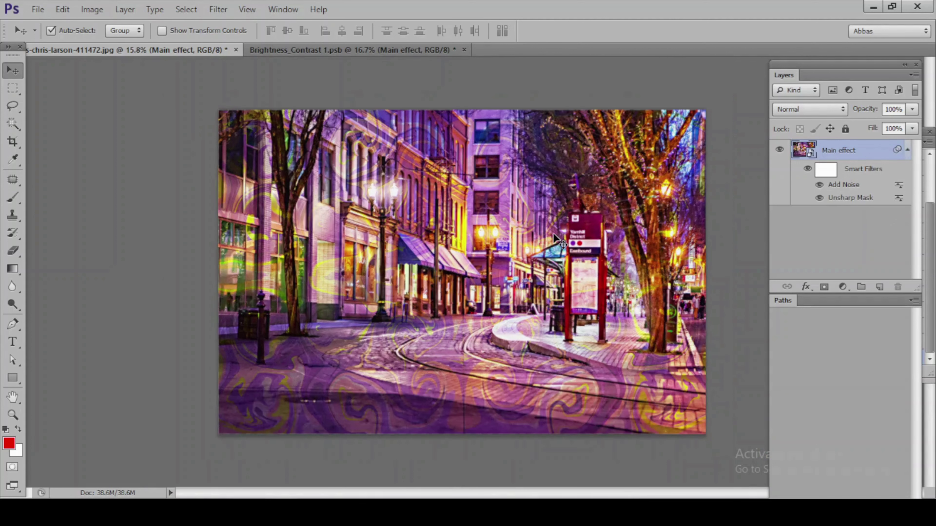
- Apply Oil Paint with Stylization 8, Cleanliness 5, Scale 2, Bristle Detail 0, Shine 2
left_click(217, 9)
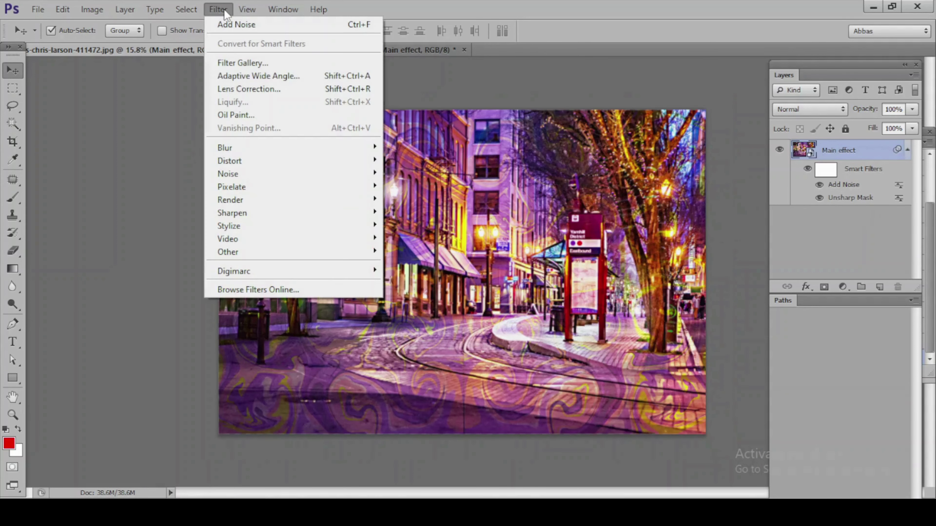
left_click(236, 118)
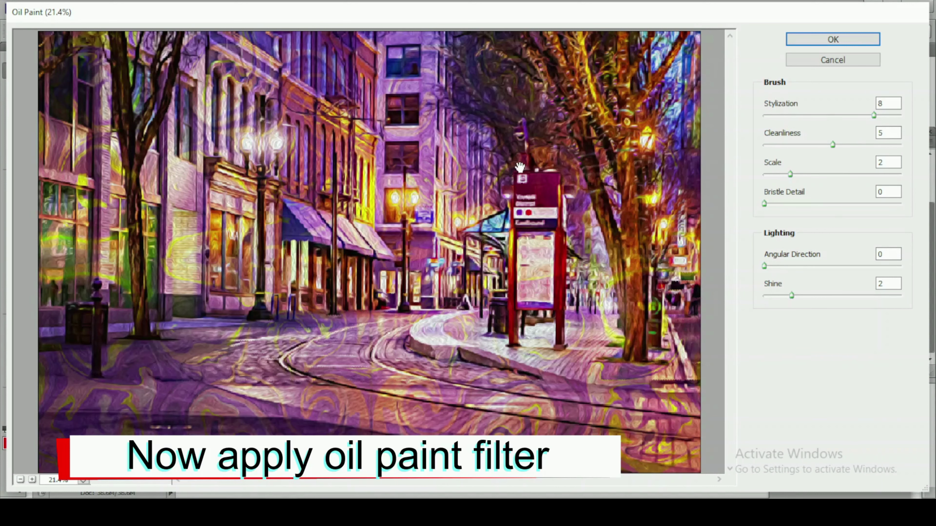
left_click(520, 168, "ctrl")
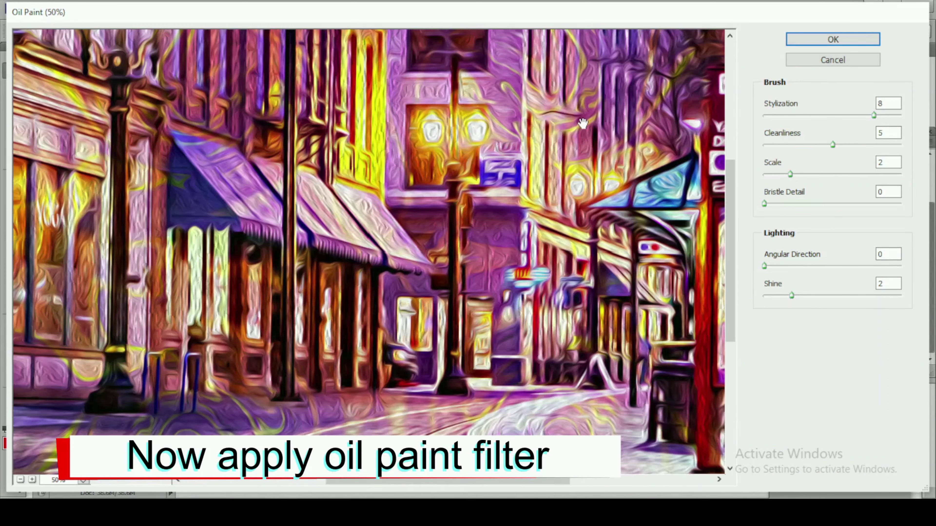
left_click_drag(583, 124, 533, 264)
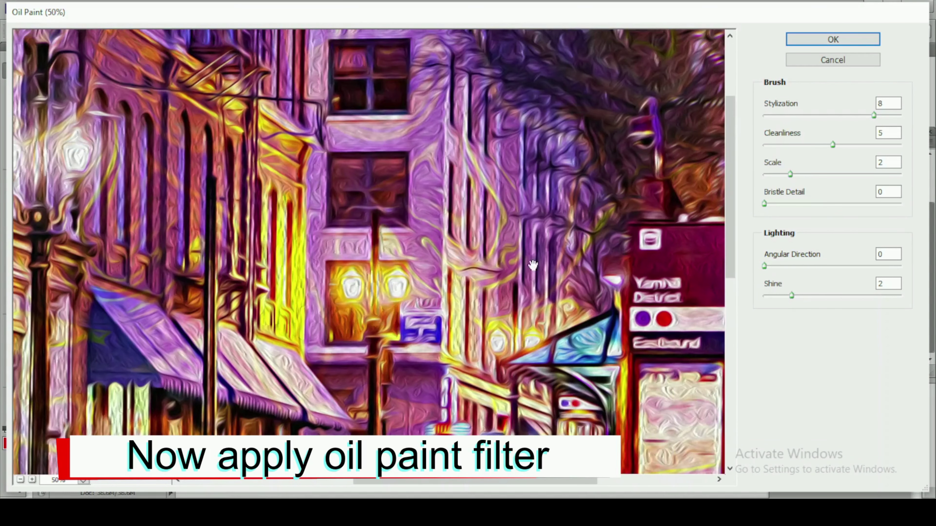
left_click(839, 37)
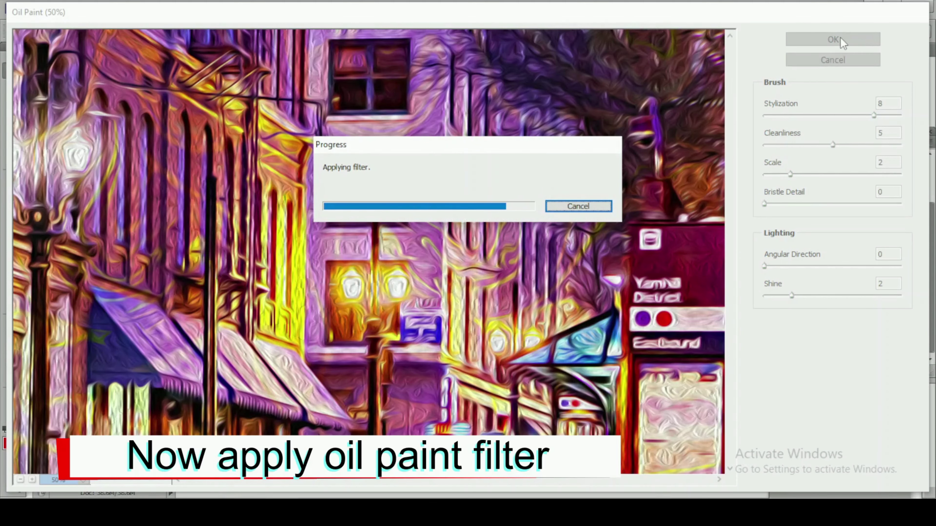
scroll(654, 173, "up", 2)
scroll(655, 173, "up", 3)
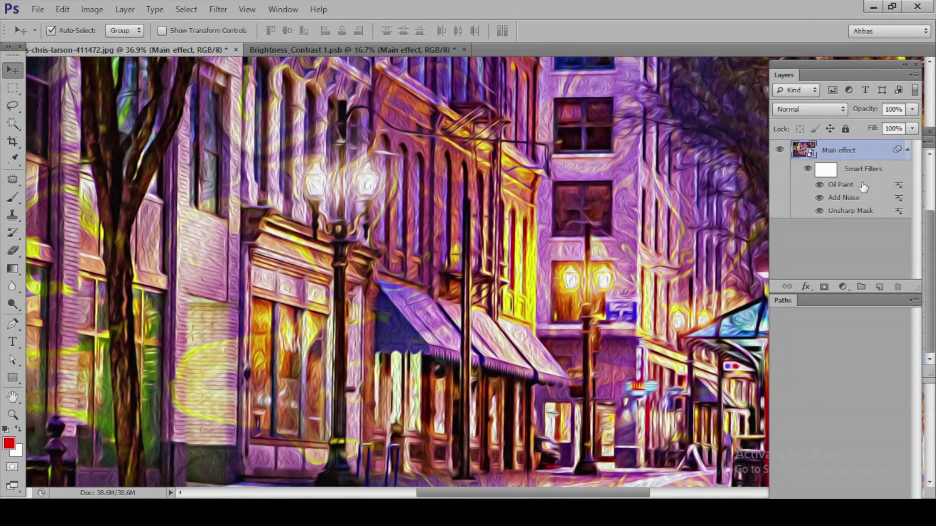
- Add a second Unsharp Mask filter with amount 60%, radius 4 and threshold 0
left_click(221, 10)
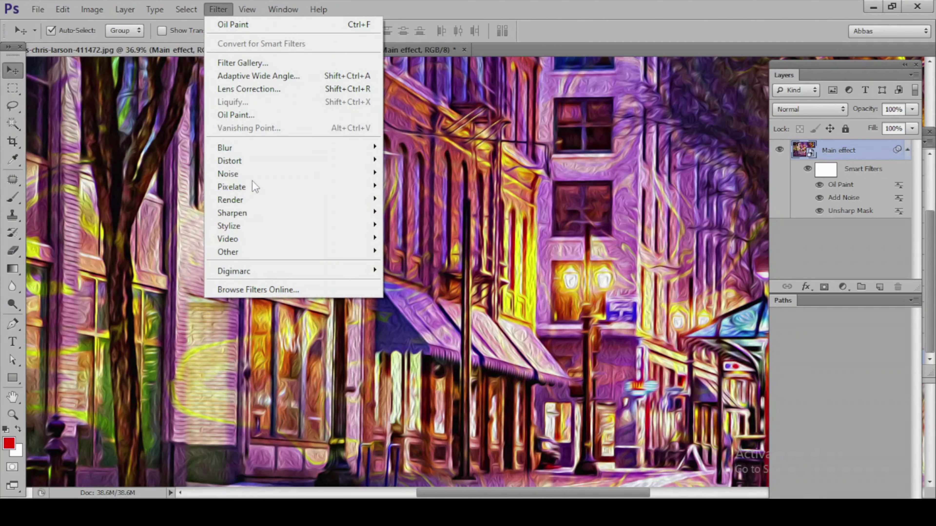
mouse_move(232, 213)
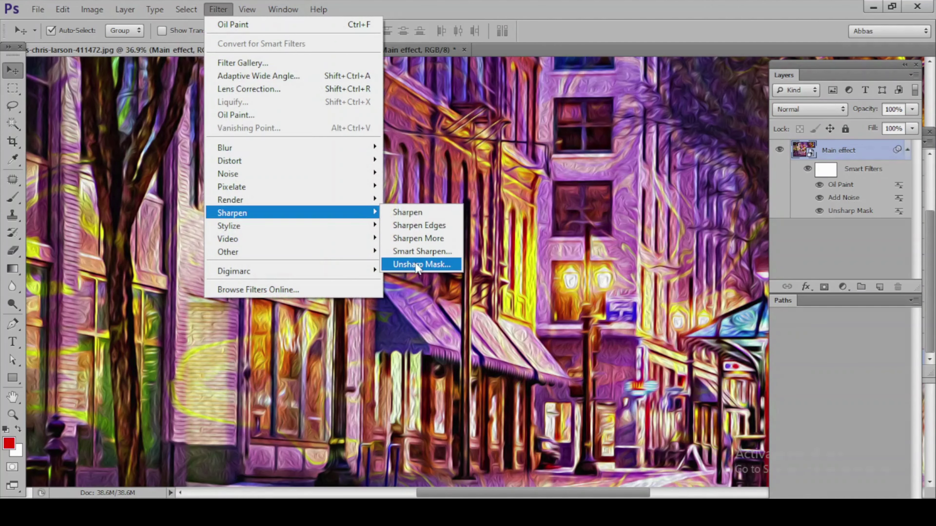
left_click(420, 264)
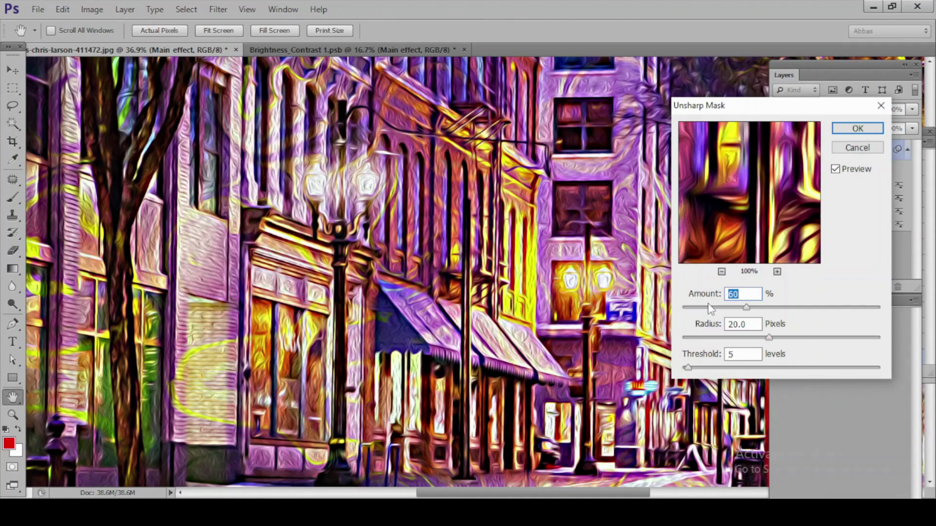
key("Tab")
type("4")
key("Tab")
type("0")
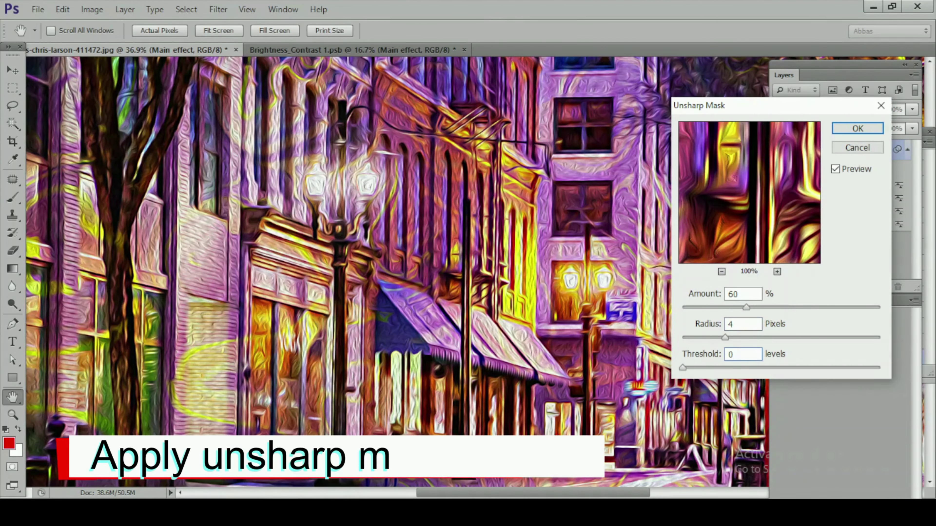
key("Return")
- Scroll through the image to check the re-sharpened result
scroll(522, 210, "down", 2)
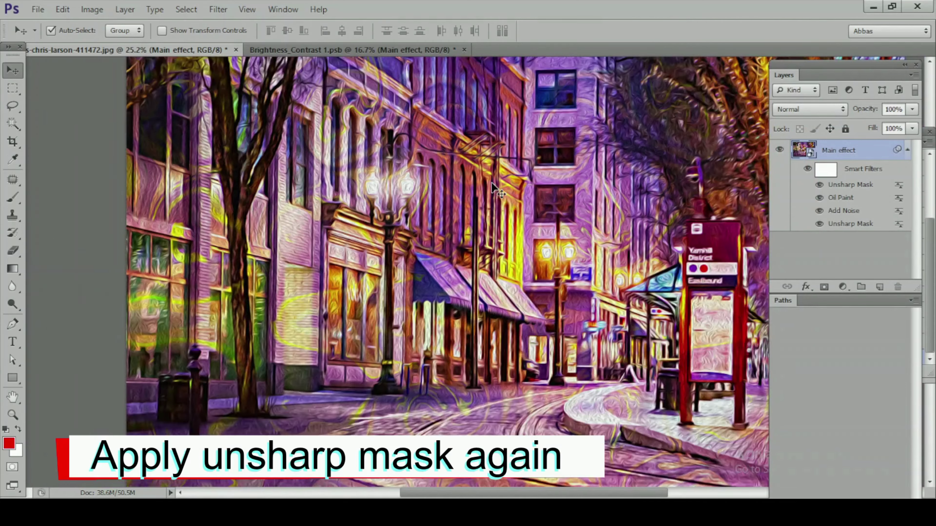
scroll(497, 178, "down", 1)
scroll(518, 162, "up", 2)
scroll(517, 163, "up", 2)
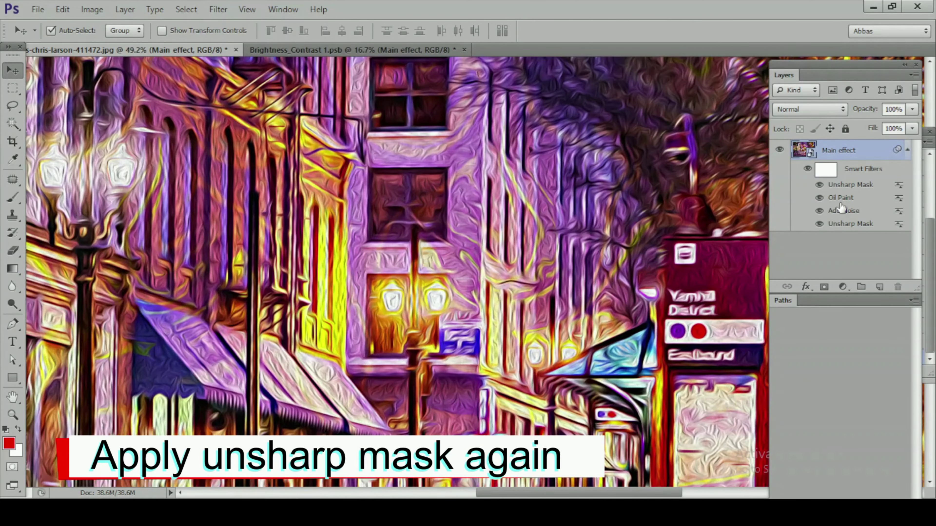
scroll(253, 162, "down", 2)
scroll(270, 173, "down", 1)
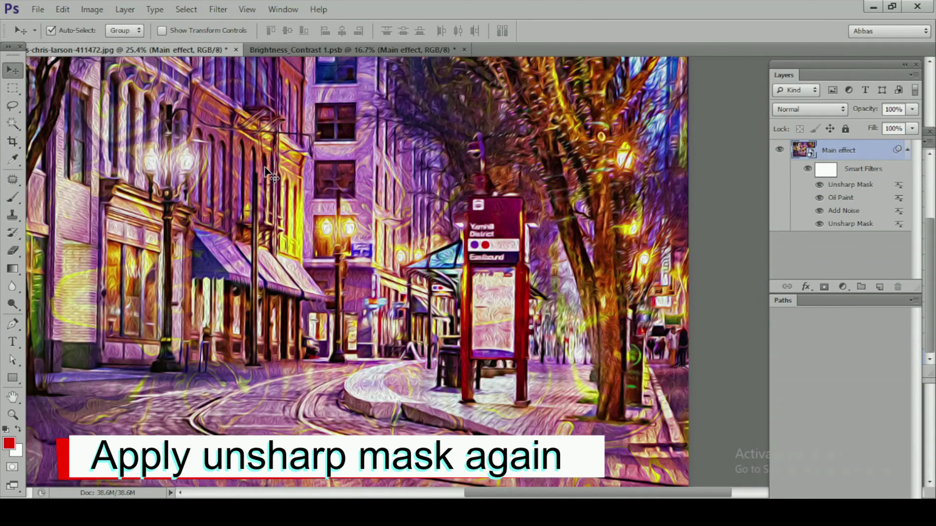
scroll(268, 173, "down", 1)
scroll(274, 177, "down", 1)
left_click(220, 10)
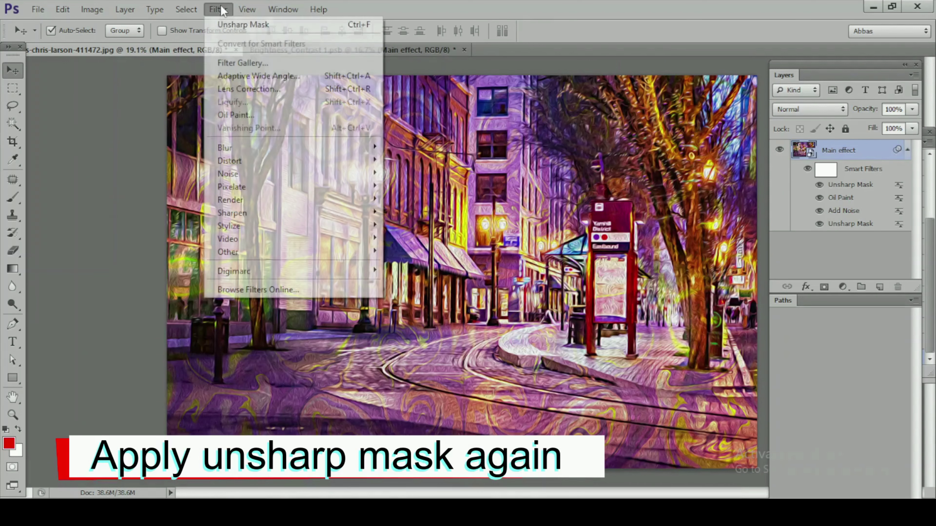
- Choose the Cutout effect in the Filter Gallery and zoom its preview to 66.7%
left_click(233, 63)
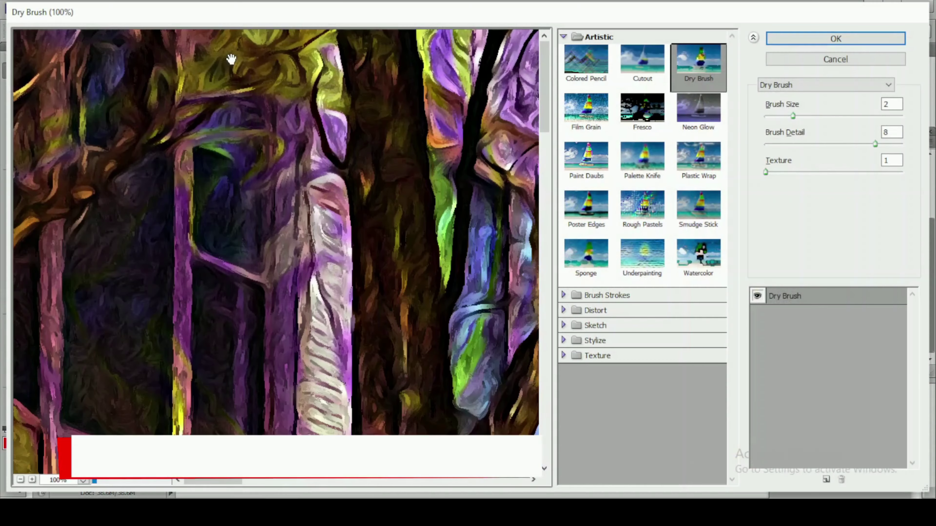
left_click(629, 69)
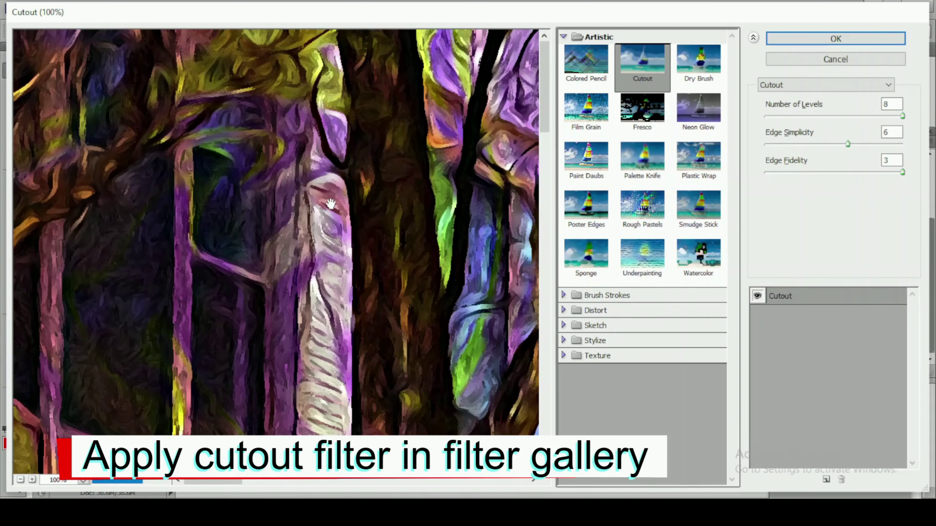
left_click(84, 480)
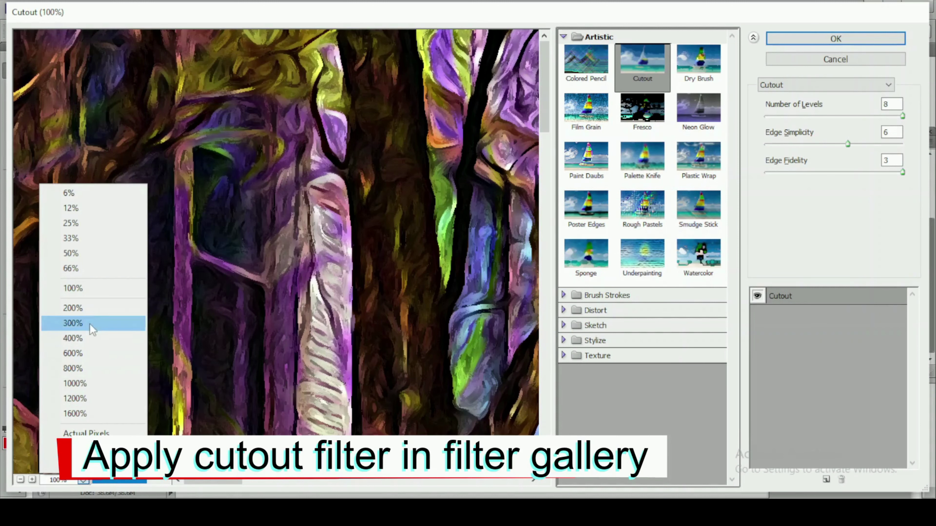
left_click(76, 270)
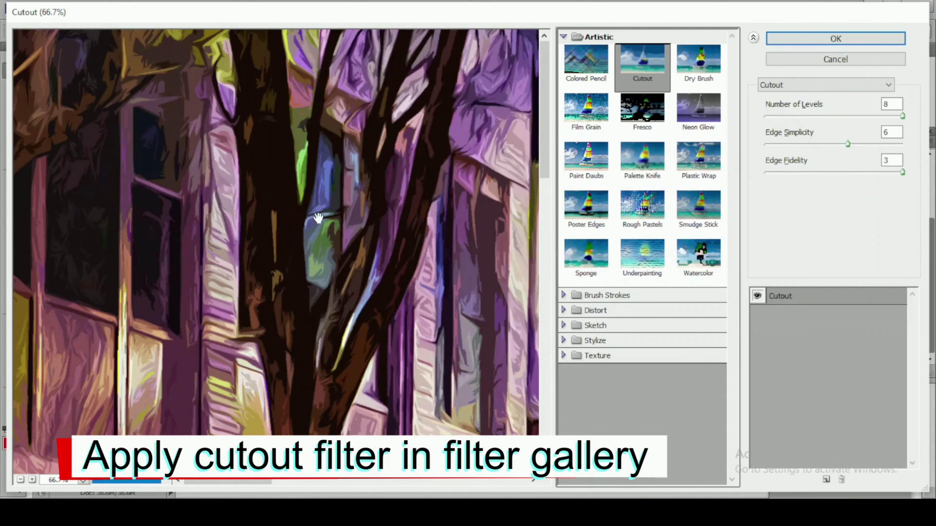
left_click_drag(313, 208, 153, 13)
left_click_drag(418, 299, 203, 272)
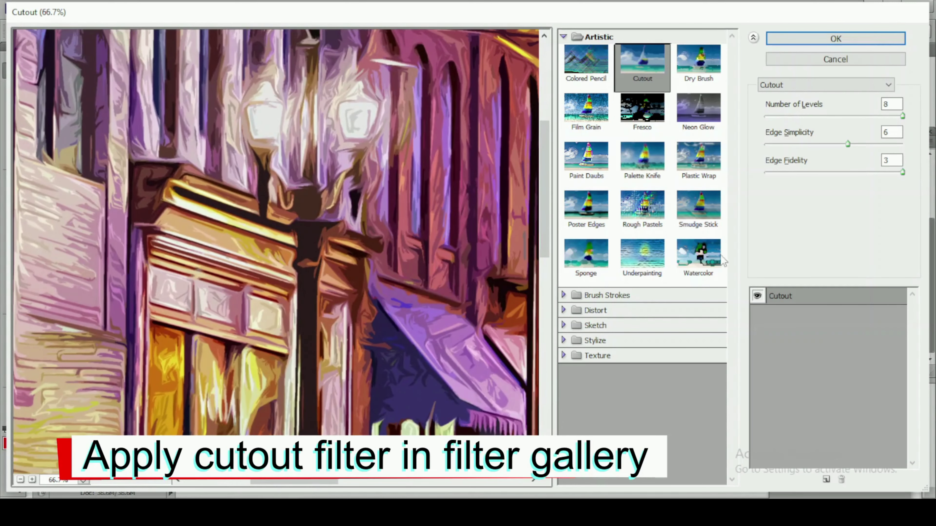
- Set Cutout to Levels 8, Edge Simplicity 7, Edge Fidelity 3, fixing an out-of-range value, and apply
left_click_drag(872, 136, 867, 134)
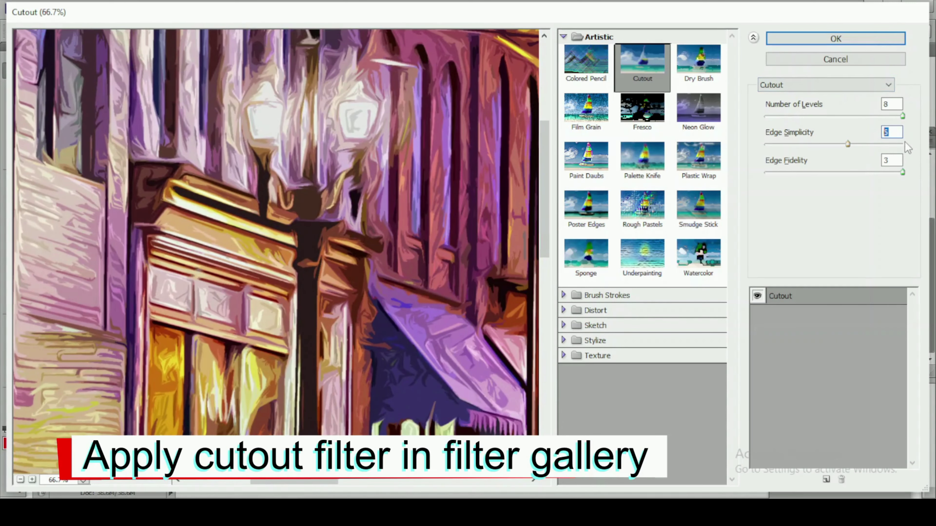
type("7")
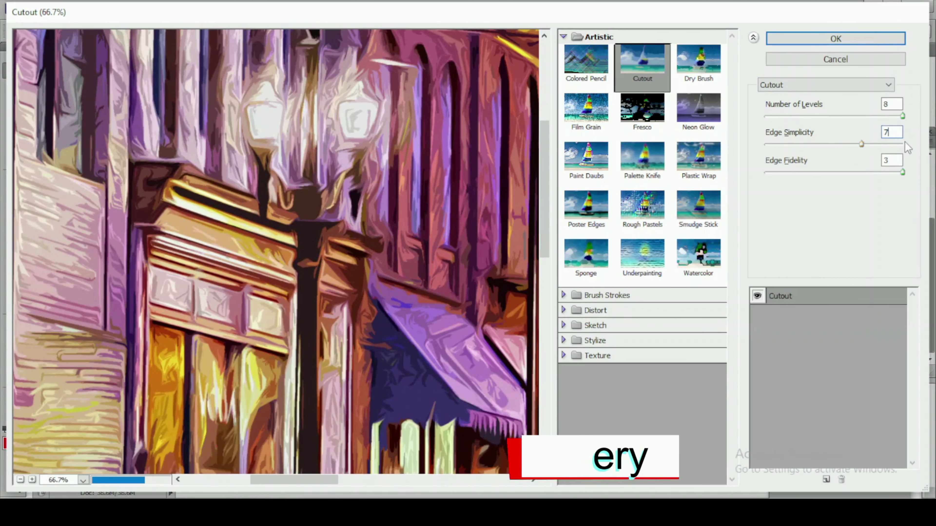
left_click_drag(449, 210, 339, 298)
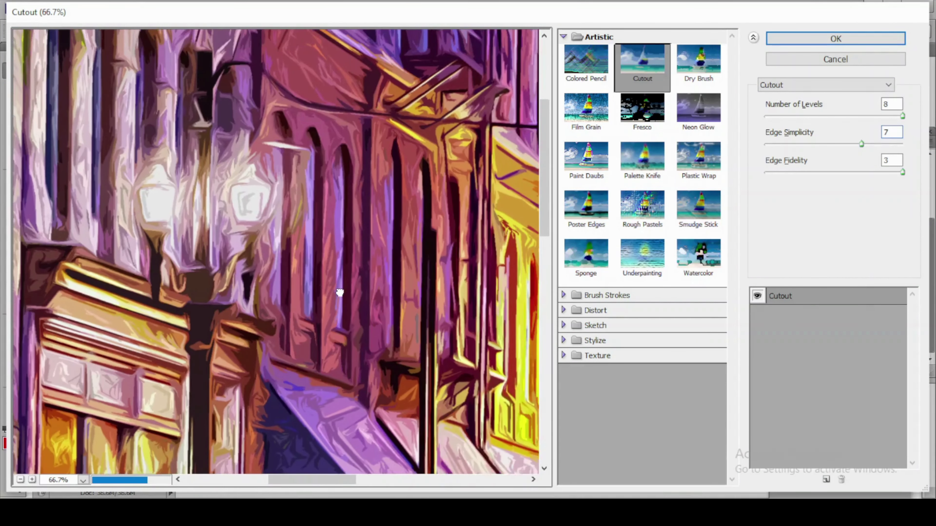
type("9")
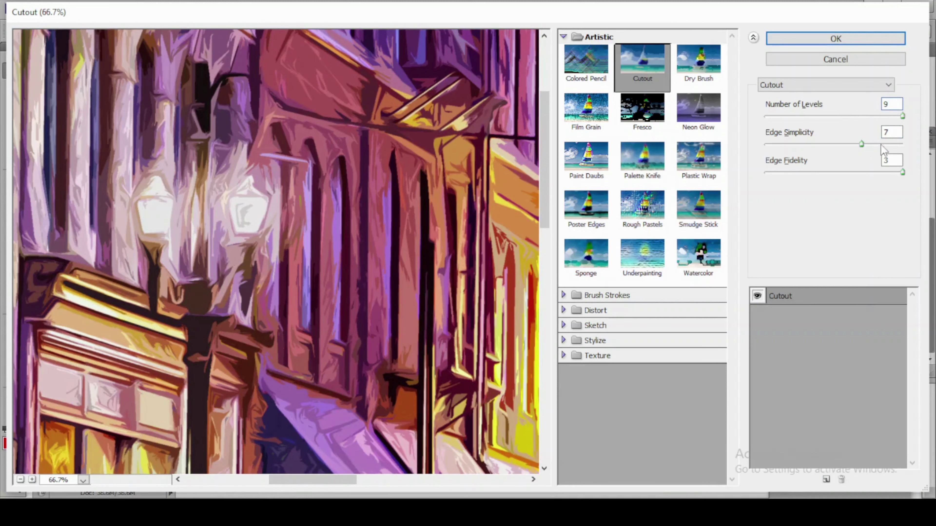
left_click(816, 40)
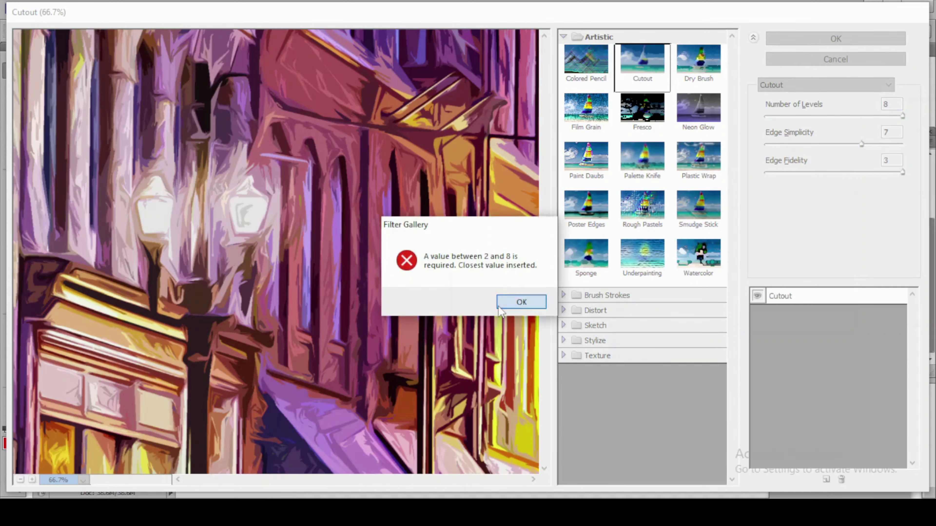
left_click(520, 302)
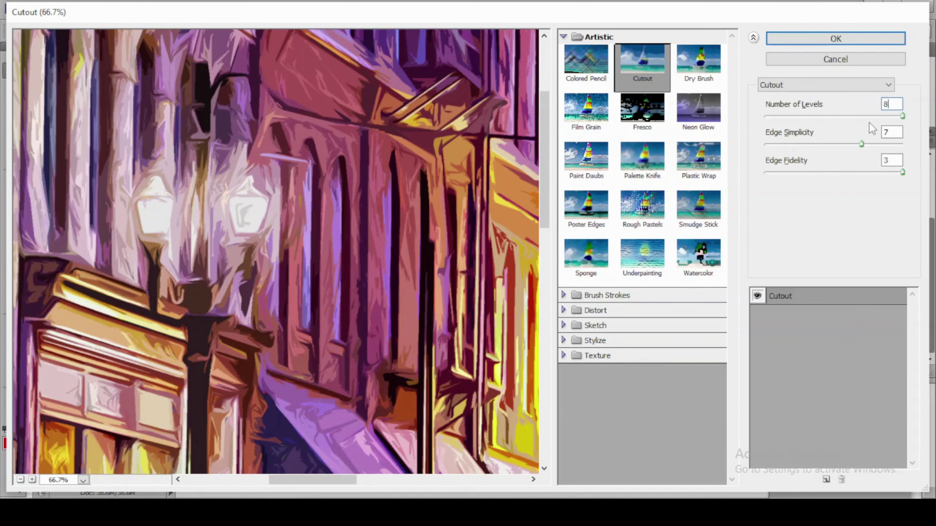
left_click(862, 37)
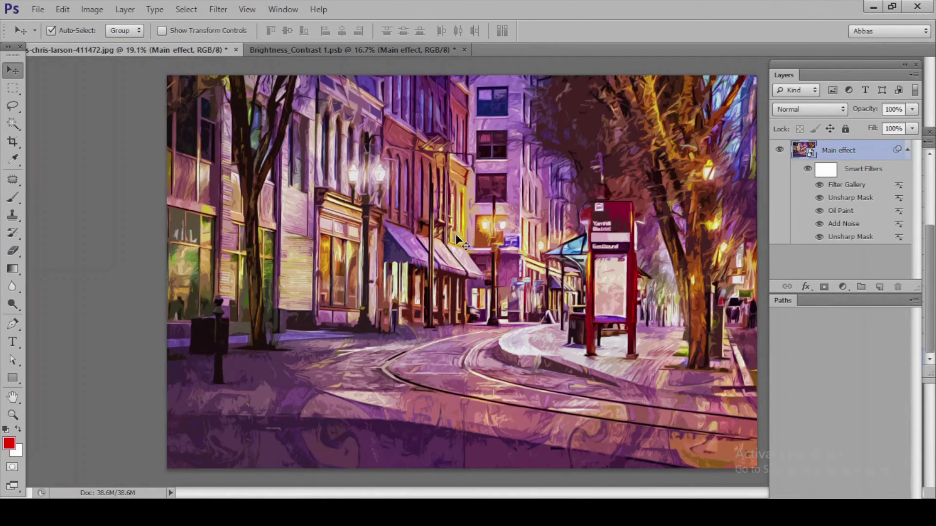
scroll(436, 203, "up", 5)
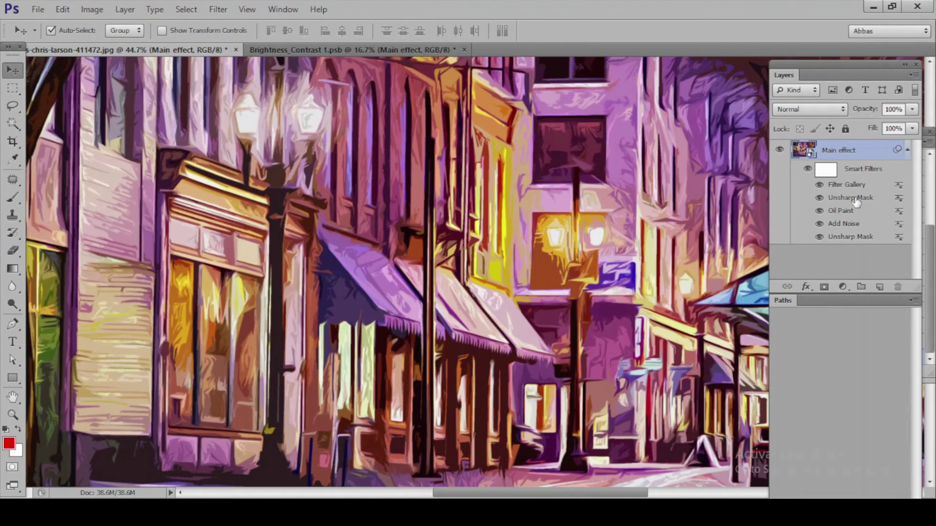
- Apply Filter Gallery's Dry Brush (Brush Size 2, Detail 8, Texture 1) to Main effect as a smart filter
left_click(218, 9)
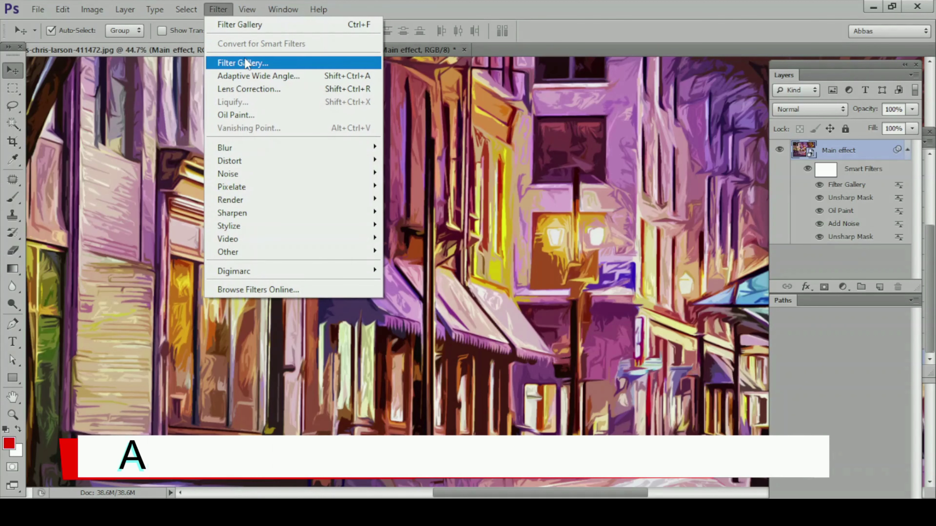
left_click(246, 64)
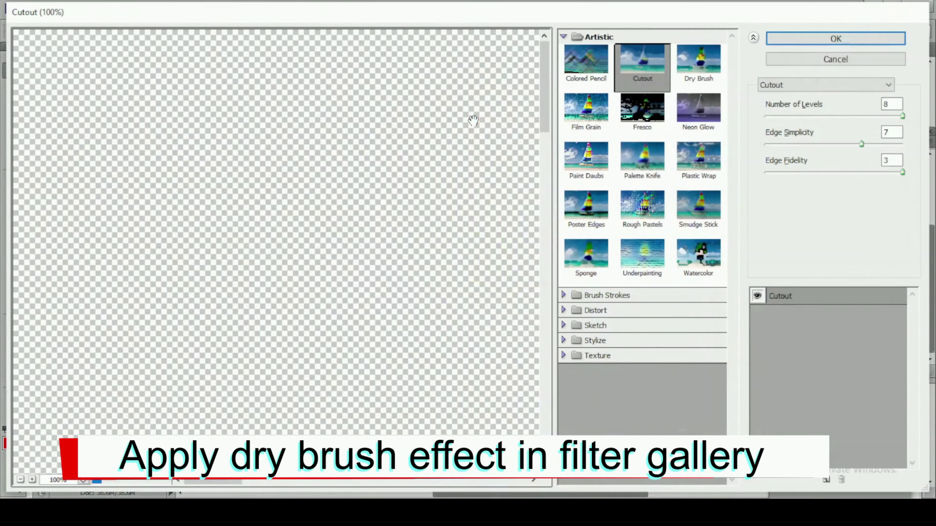
left_click(694, 67)
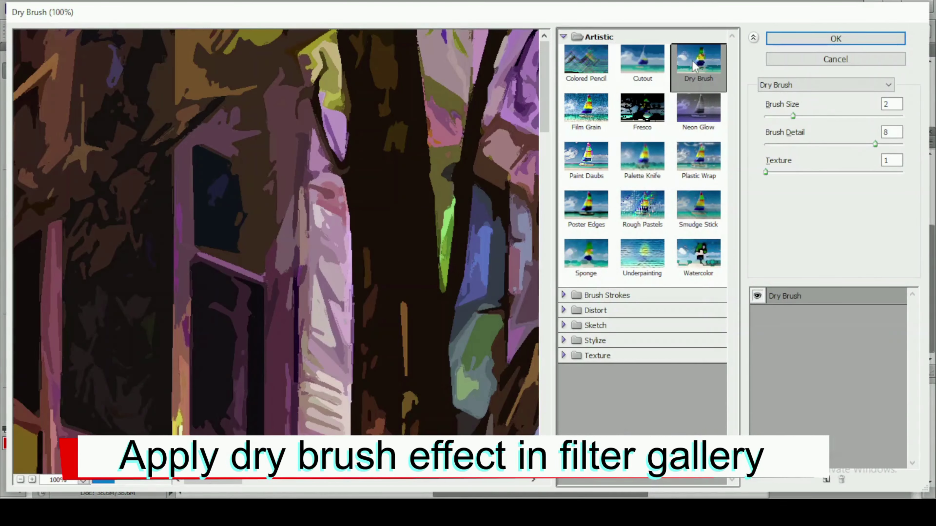
left_click_drag(287, 303, 217, 140)
left_click_drag(393, 272, 297, 322)
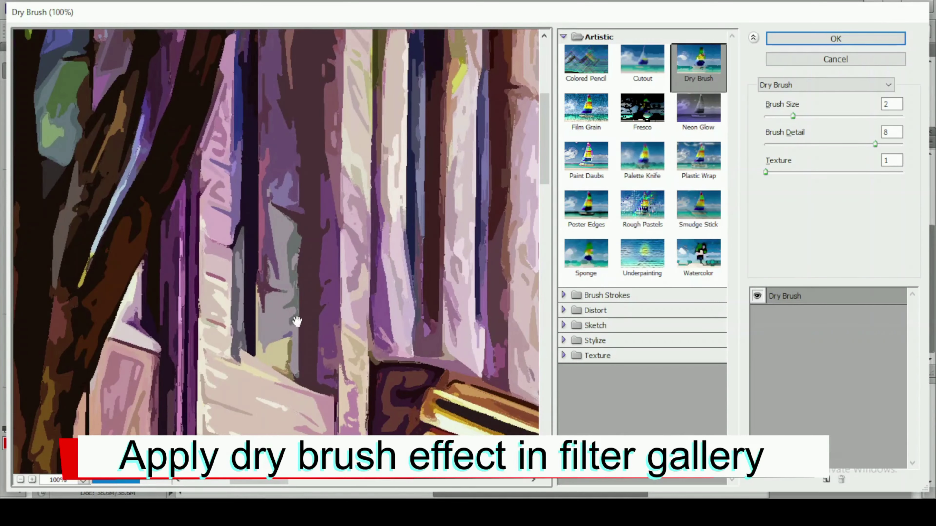
mouse_move(366, 261)
left_mouse_down()
mouse_move(437, 166)
mouse_move(446, 209)
mouse_move(283, 283)
left_mouse_up()
left_click(835, 38)
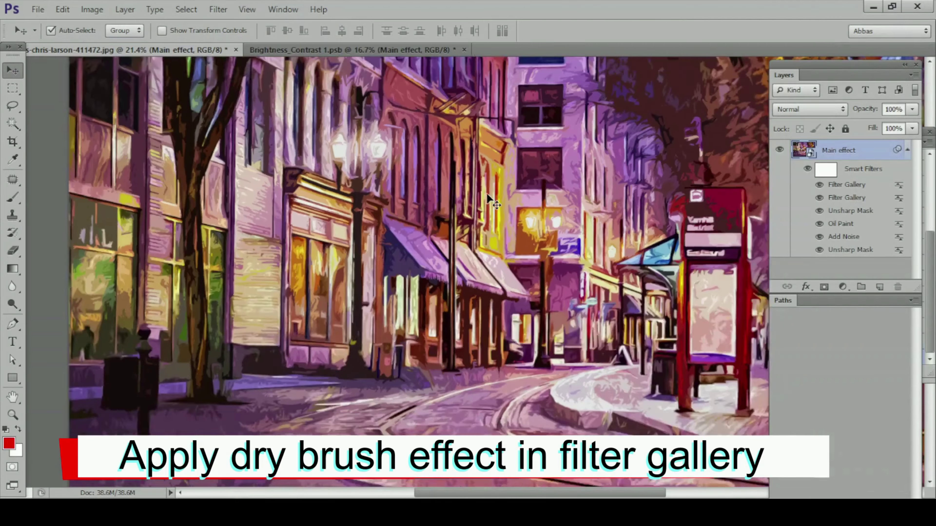
- Zoom in and out on the image to inspect the dry brush strokes
left_click_drag(487, 193, 610, 333)
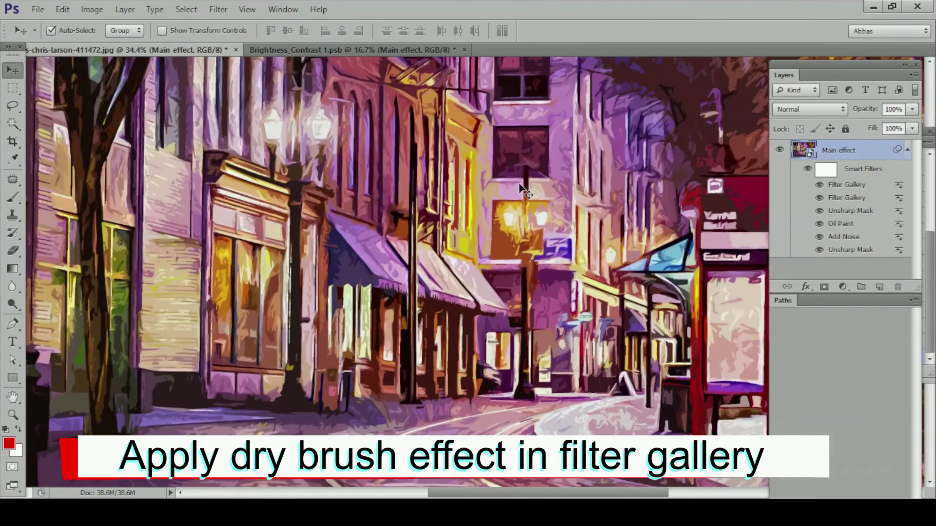
scroll(575, 226, "down", 3)
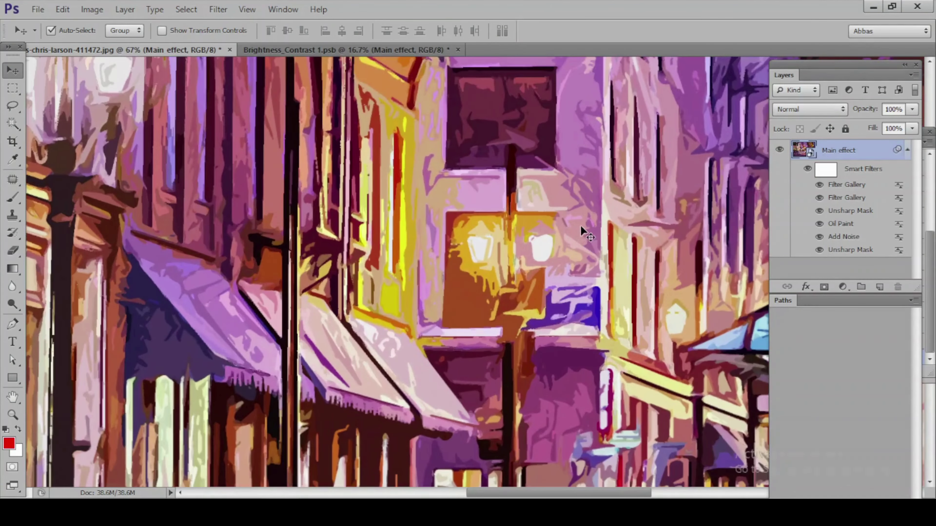
scroll(580, 225, "up", 2)
scroll(479, 238, "down", 5)
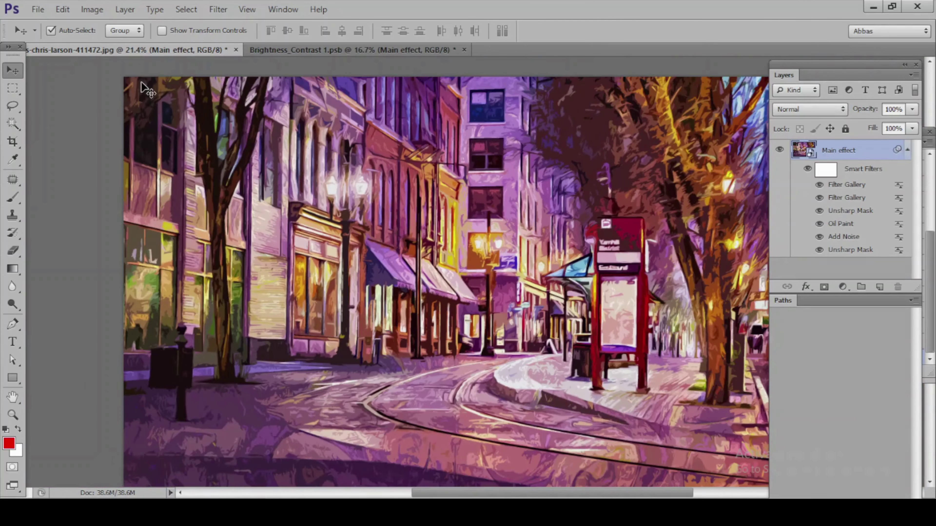
left_click(218, 10)
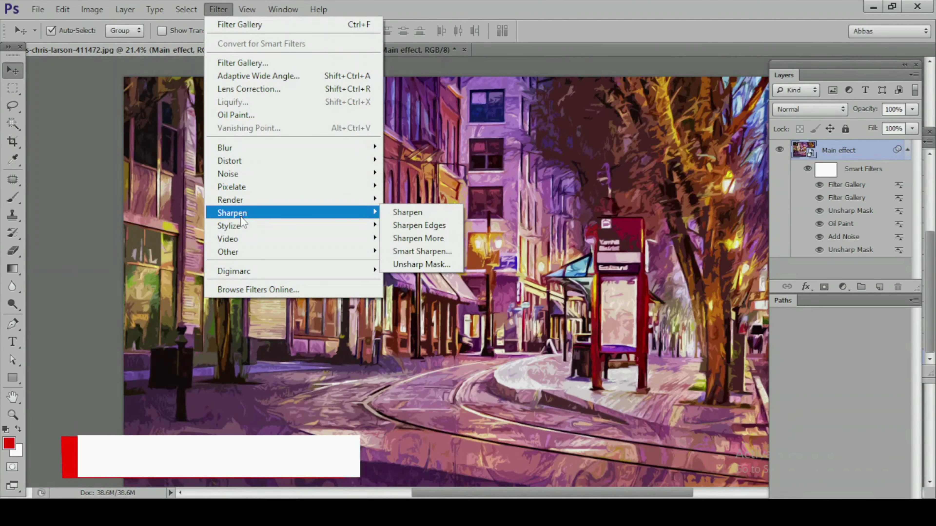
- Add a Stylize Emboss smart filter to Main effect, accepting its settings
mouse_move(229, 226)
left_click(409, 239)
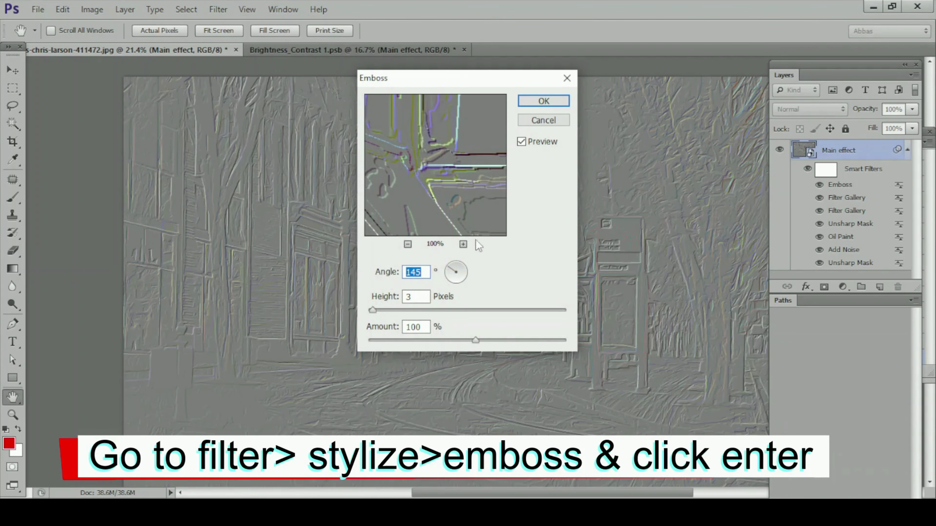
left_click(560, 101)
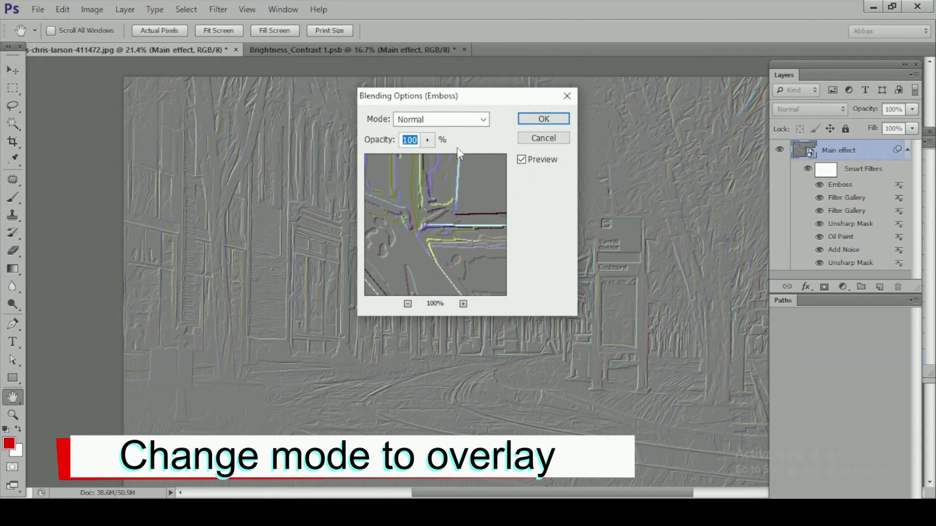
- Set the Emboss smart filter's blending mode to Overlay at 100% opacity
left_click(453, 124)
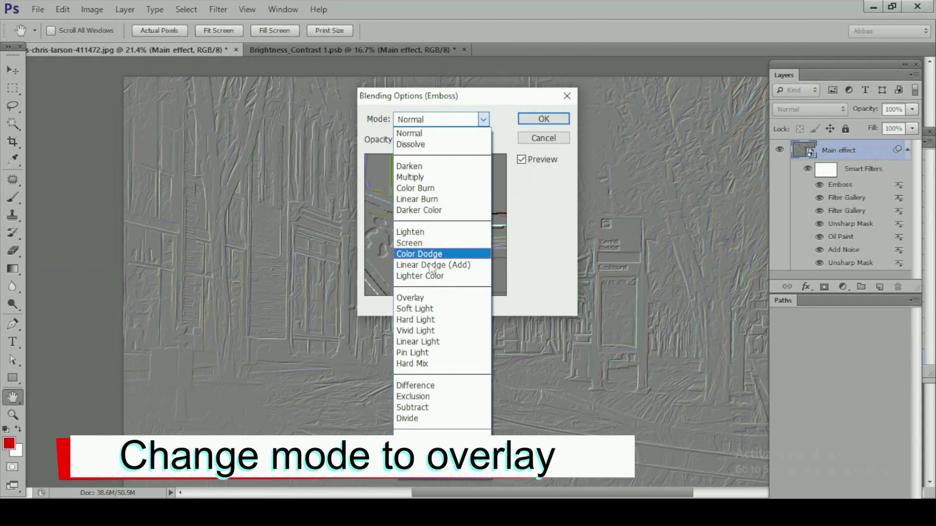
left_click(419, 298)
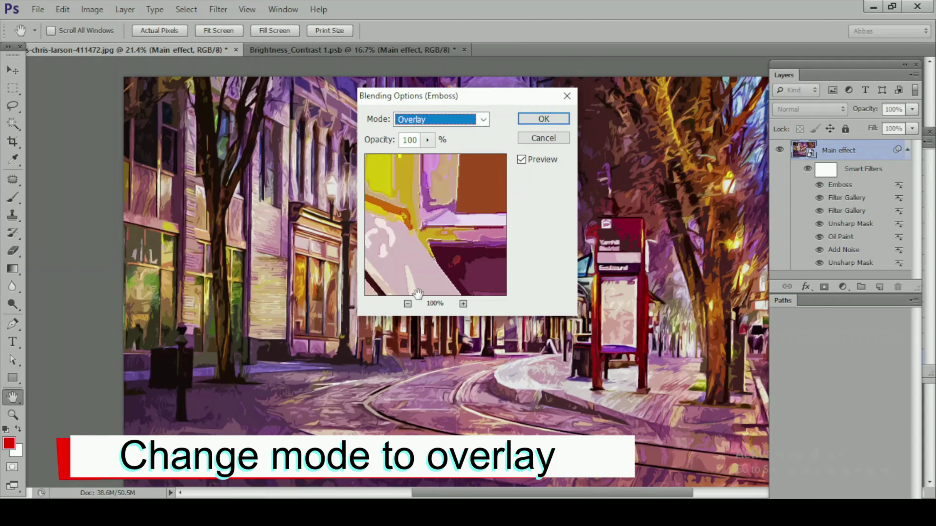
mouse_move(443, 96)
left_mouse_down()
mouse_move(731, 248)
mouse_move(569, 159)
left_mouse_up()
left_click(661, 184)
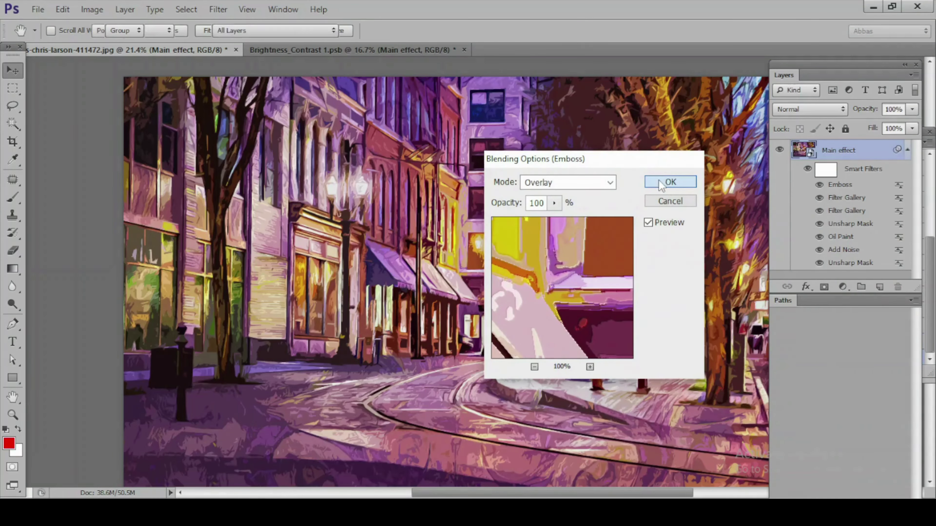
scroll(428, 170, "up", 6)
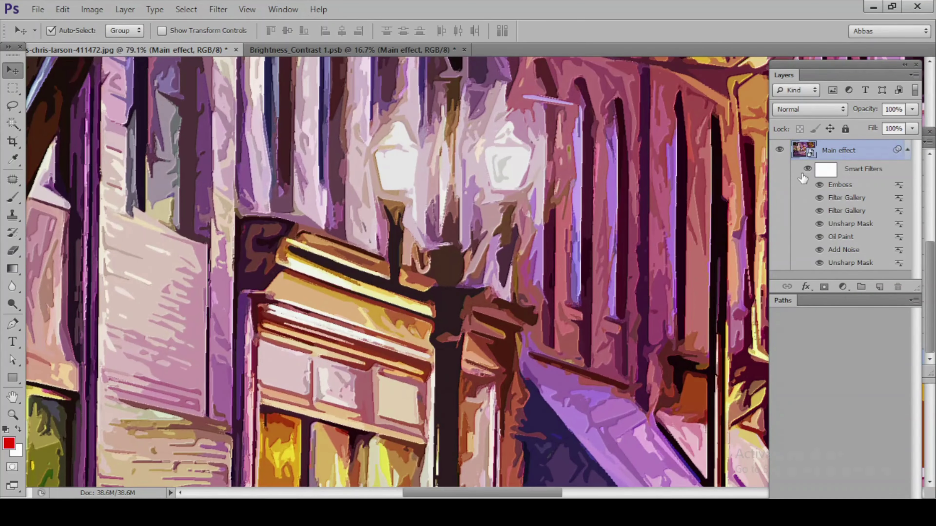
left_click(817, 185)
scroll(469, 203, "down", 1)
scroll(470, 208, "down", 1)
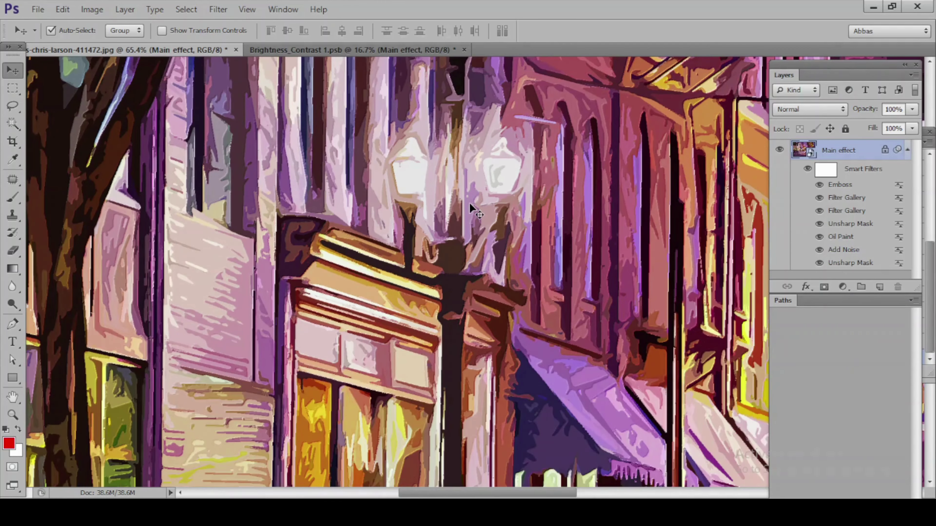
scroll(470, 203, "down", 4)
scroll(470, 203, "down", 3)
scroll(470, 203, "down", 3)
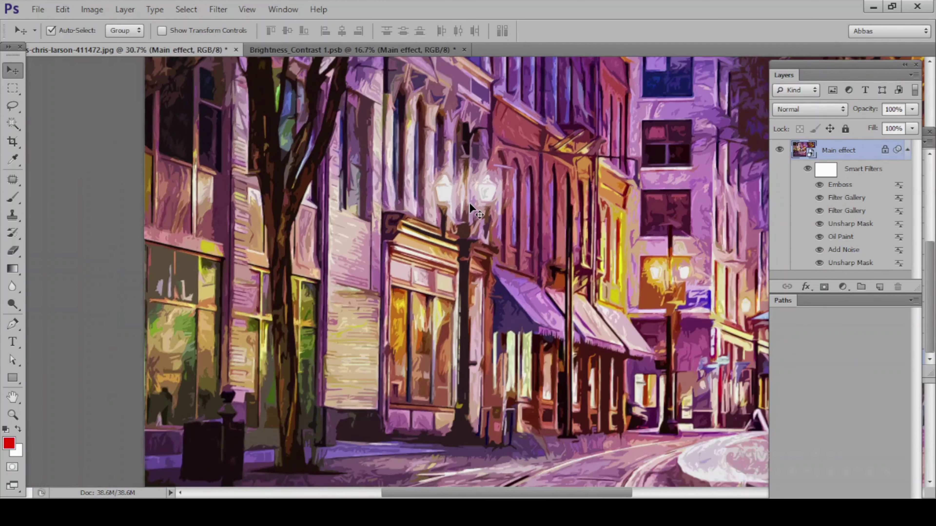
scroll(470, 204, "down", 2)
scroll(470, 202, "down", 1)
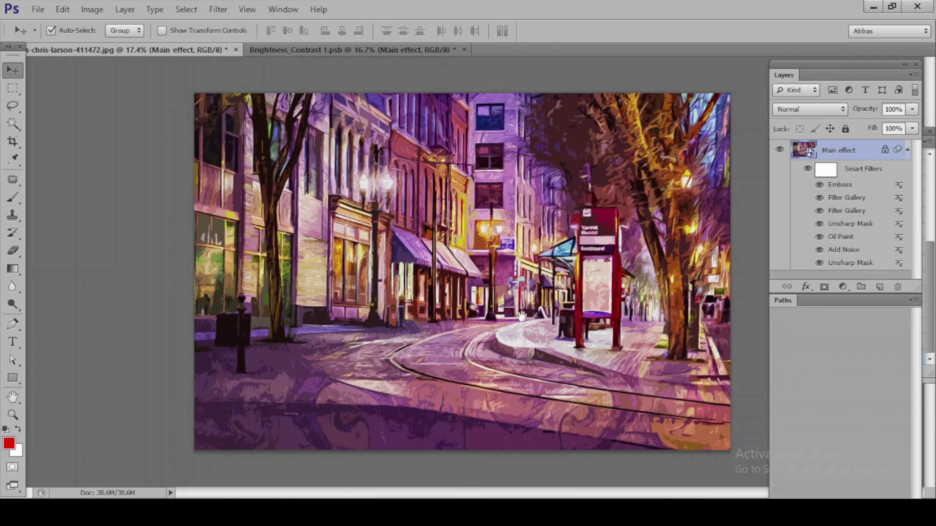
scroll(583, 133, "up", 4)
scroll(516, 222, "up", 5)
scroll(481, 271, "up", 1)
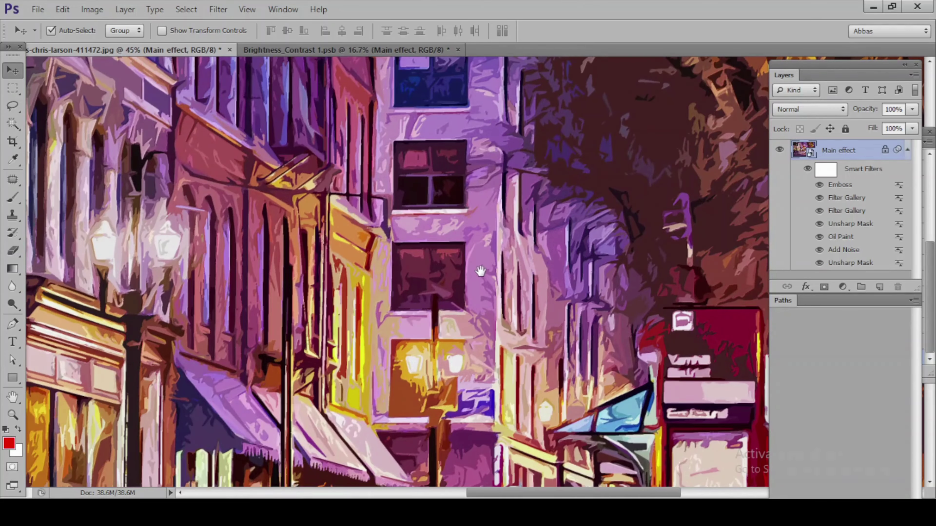
scroll(481, 272, "down", 3)
scroll(481, 271, "down", 2)
scroll(481, 271, "down", 1)
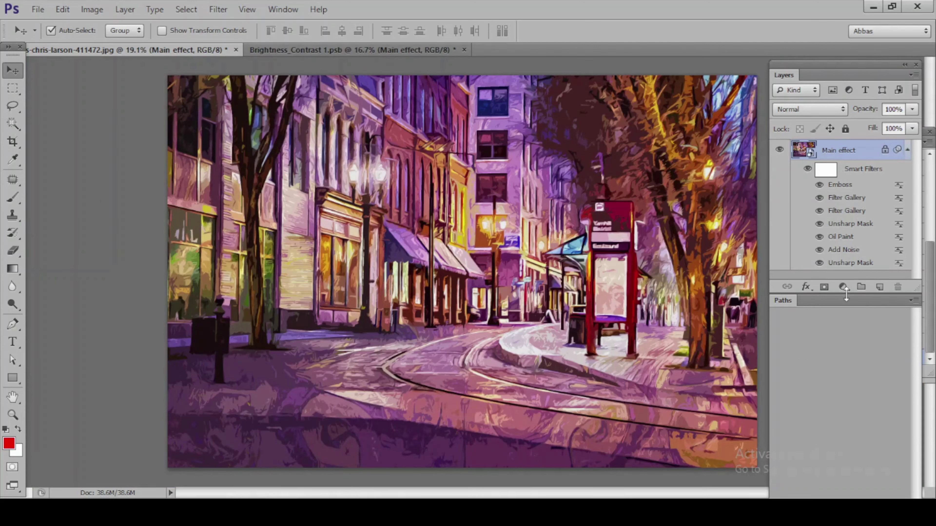
- Create a Vibrance 1 adjustment layer above Main effect with Vibrance 10 and Saturation +4
left_click(843, 286)
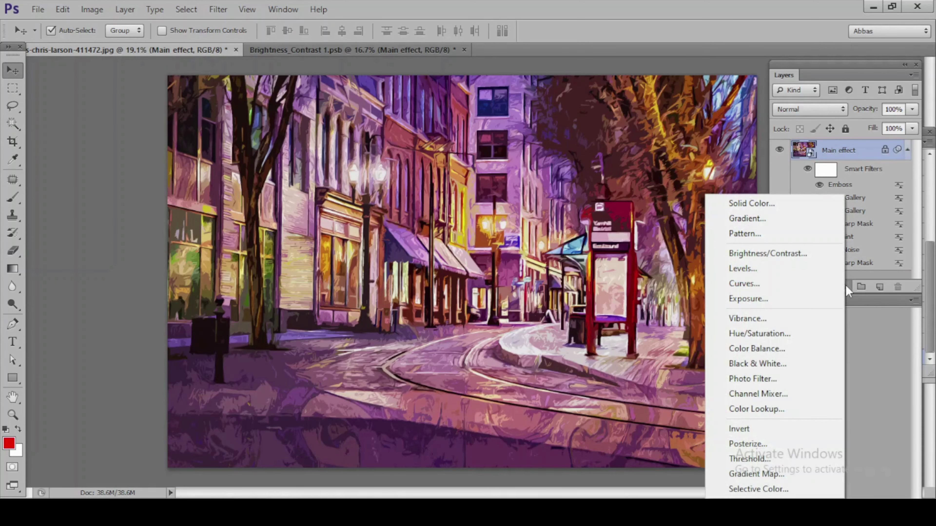
left_click(789, 323)
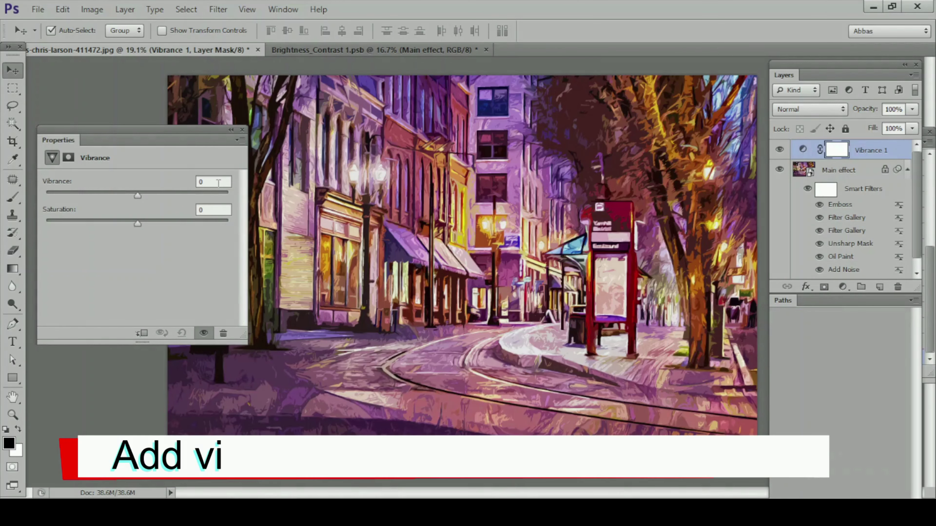
type("10")
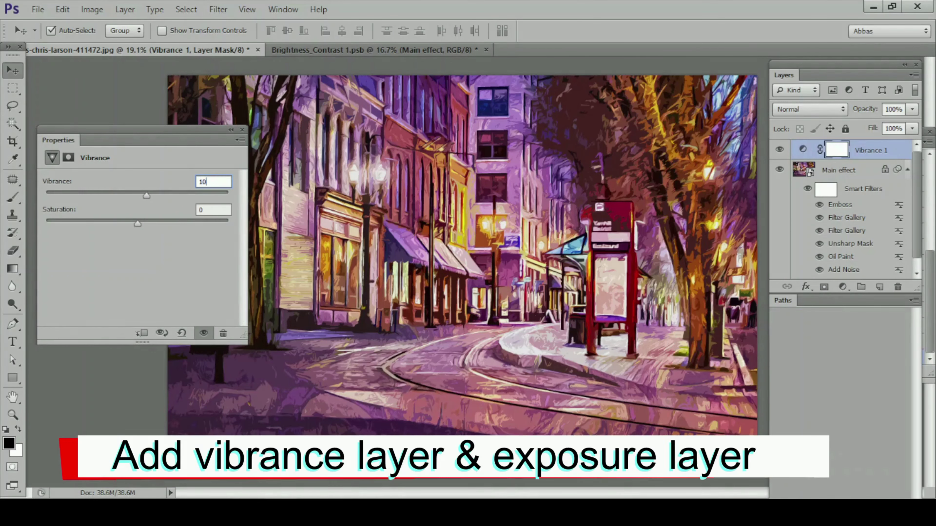
key("Tab")
type("3")
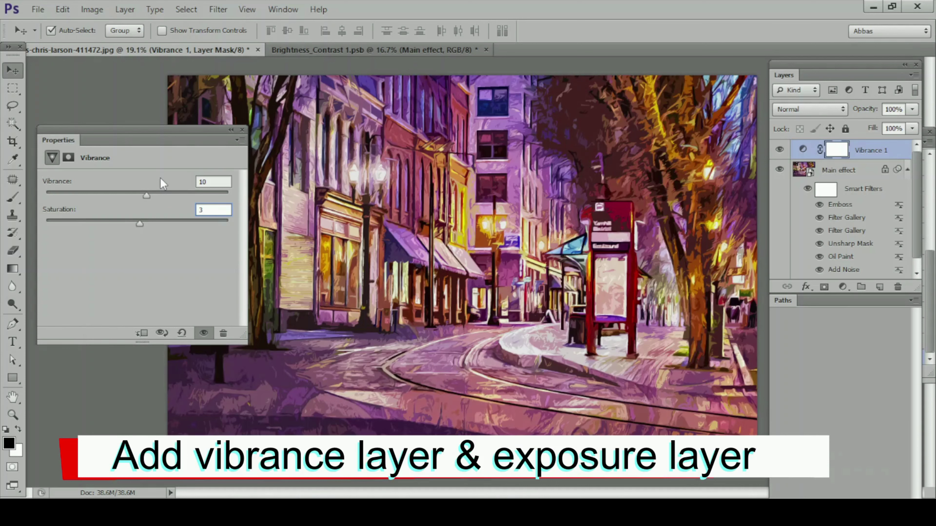
key("Up")
left_click(243, 130)
scroll(511, 177, "up", 2)
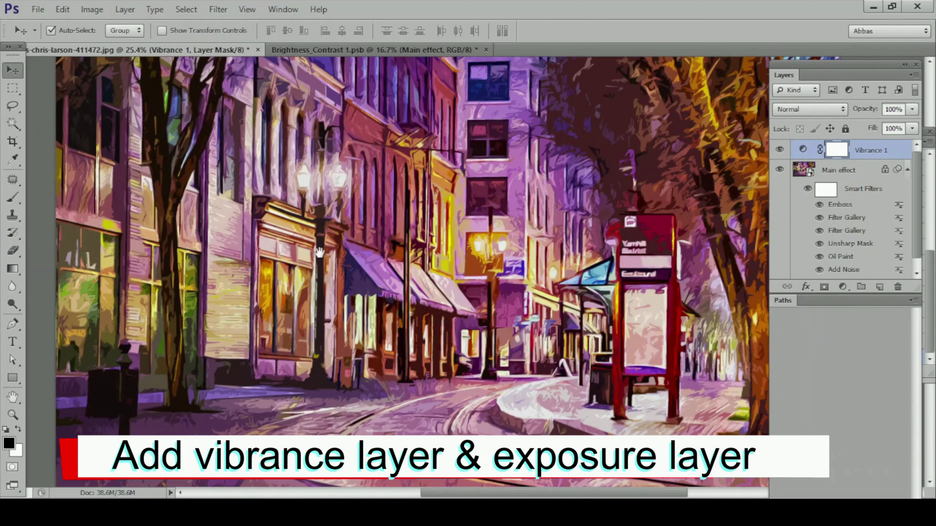
scroll(376, 233, "down", 1)
- Add an Exposure 1 layer with Exposure +0.13, Offset -0.0094 and Gamma 1.00
left_click(842, 287)
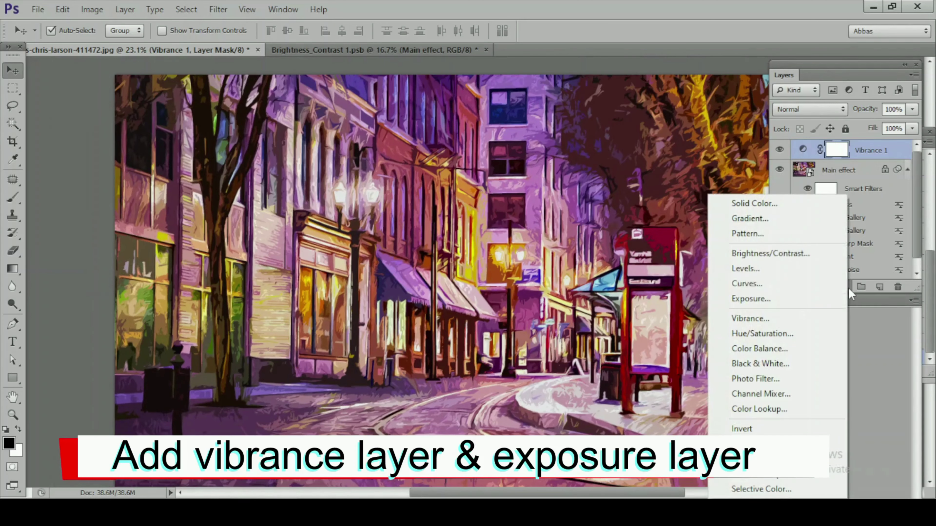
left_click(756, 298)
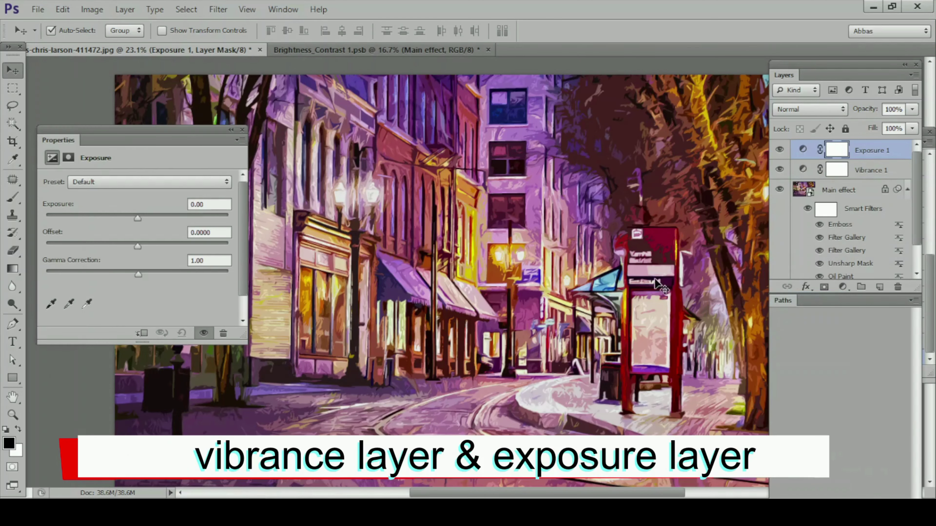
left_click(139, 217)
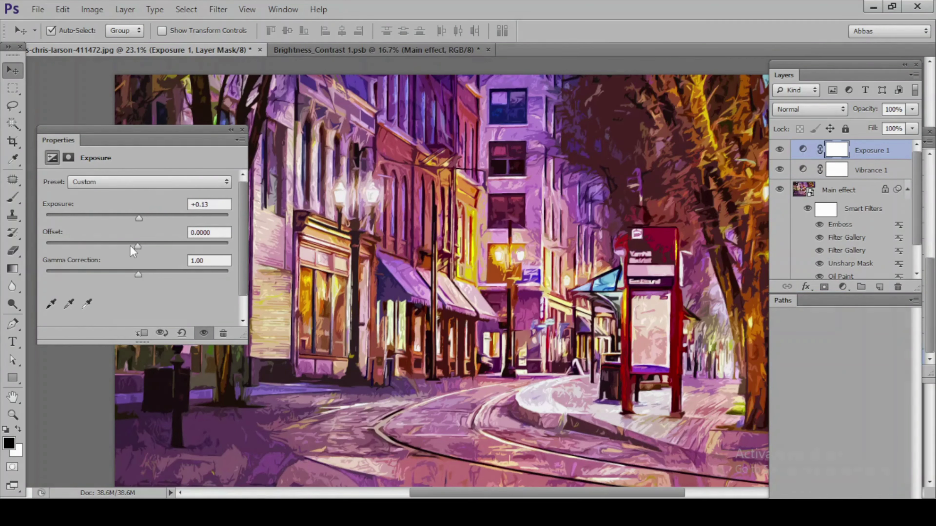
left_click_drag(130, 247, 137, 251)
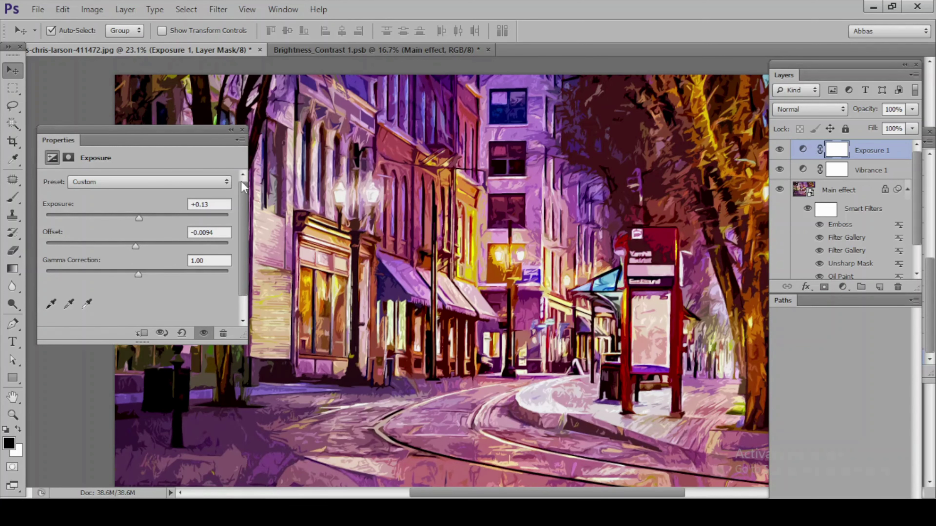
left_click(242, 130)
scroll(416, 223, "down", 1)
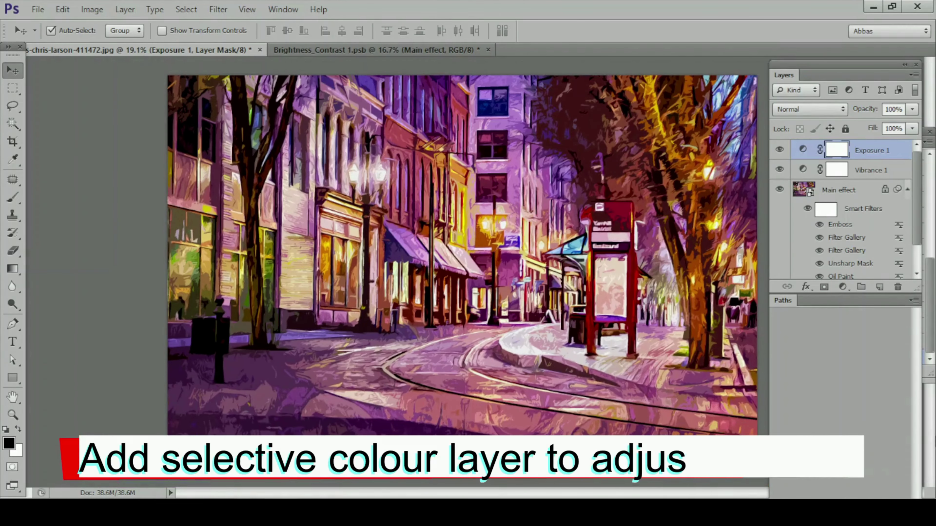
- Add a Selective Color adjustment layer and change the cyan amount in its Whites
left_click(843, 287)
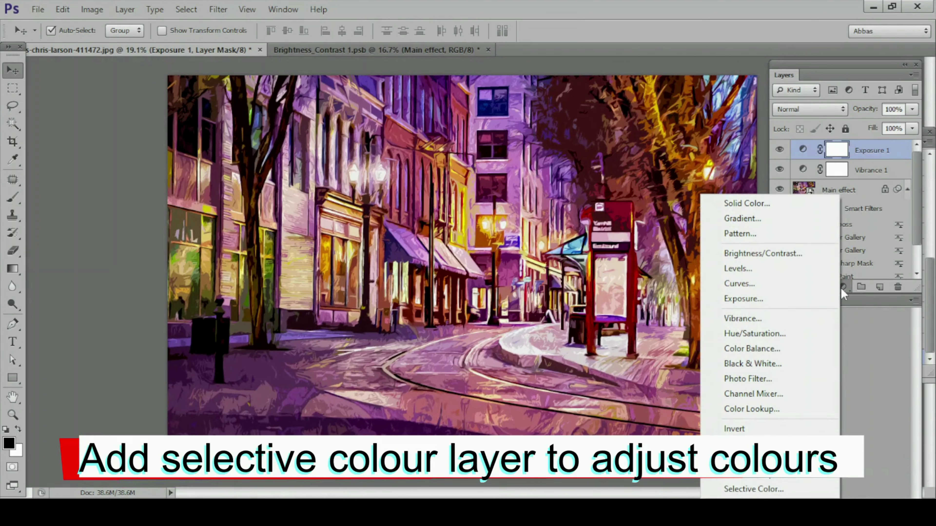
left_click(739, 489)
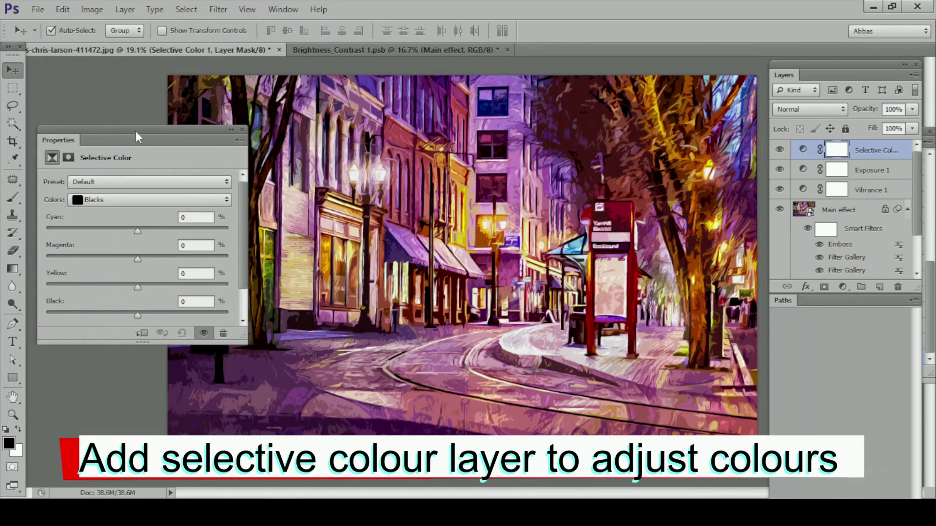
left_click_drag(135, 131, 129, 122)
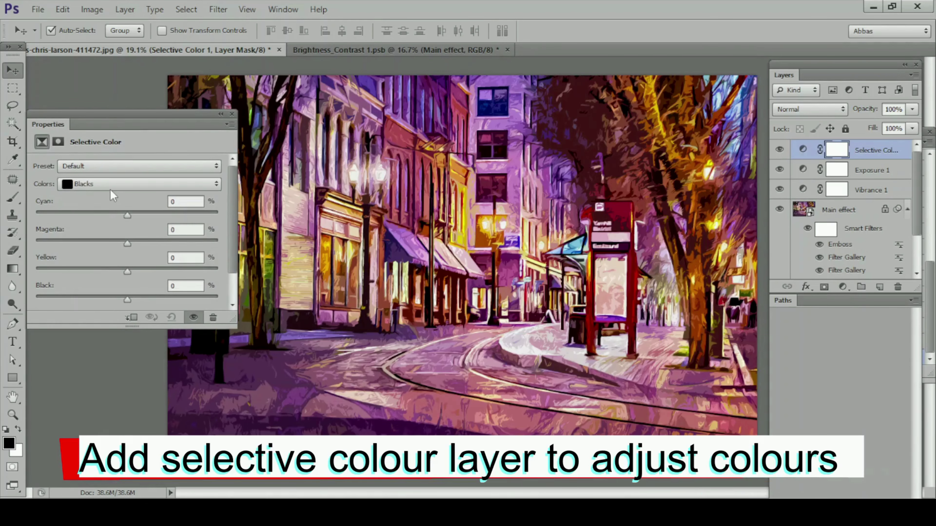
left_click(140, 183)
left_click(108, 262)
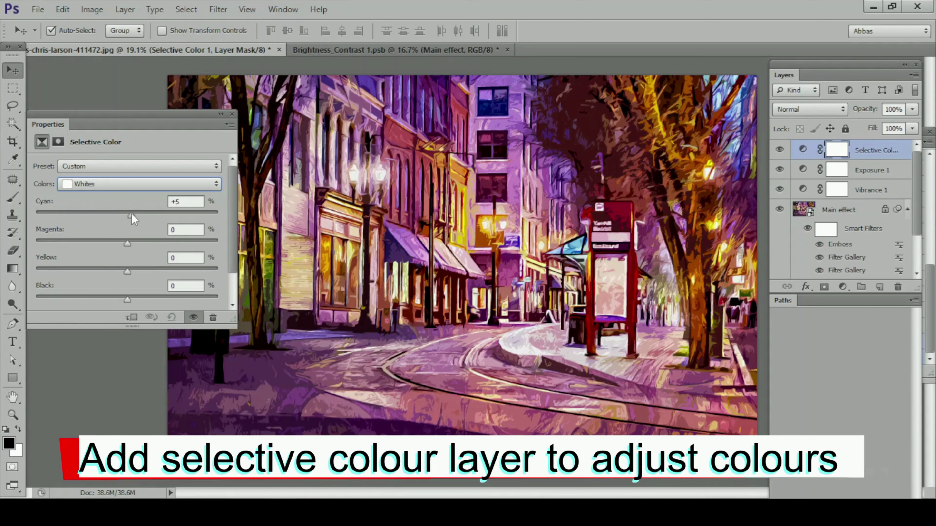
mouse_move(132, 215)
left_mouse_down()
mouse_move(112, 221)
mouse_move(128, 243)
mouse_move(115, 271)
mouse_move(139, 276)
mouse_move(134, 300)
left_mouse_up()
- Add cyan to the Neutrals, and adjust cyan, magenta and black in the Blacks
left_click(131, 184)
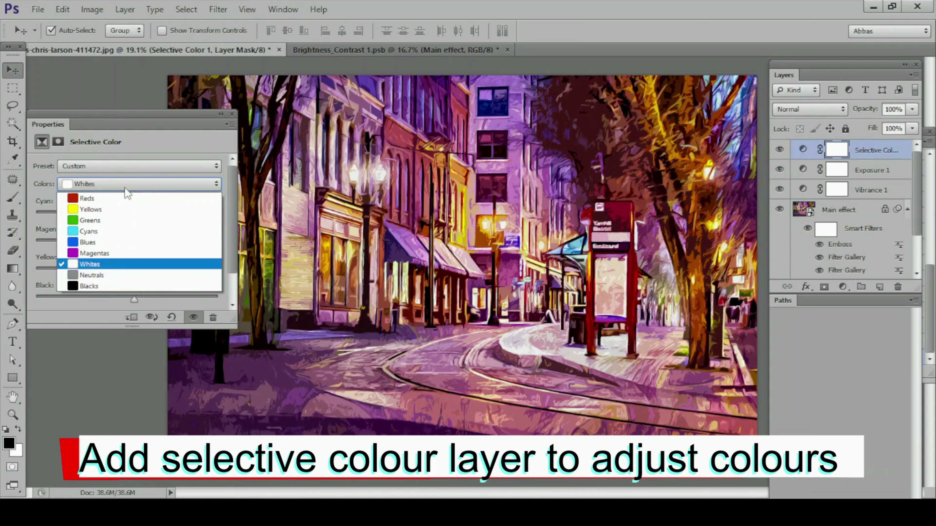
left_click(112, 274)
left_click_drag(132, 215, 126, 272)
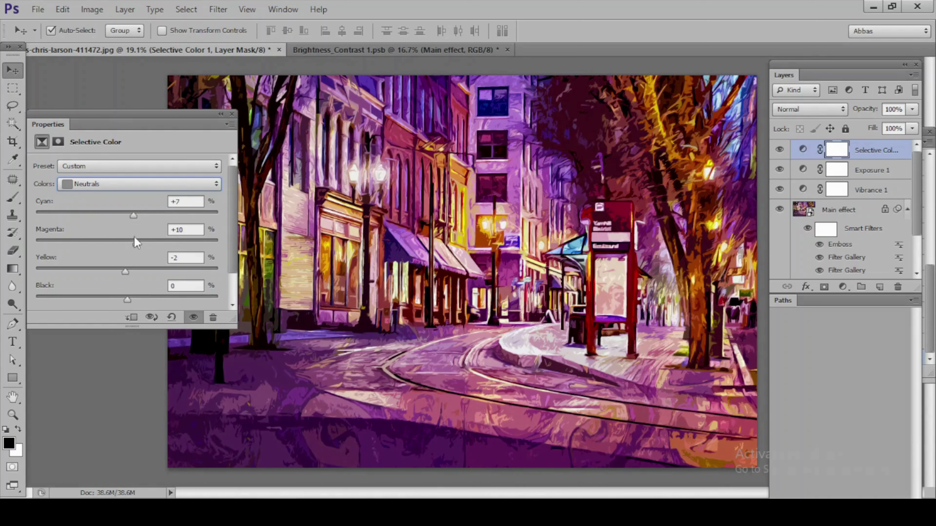
left_click(101, 184)
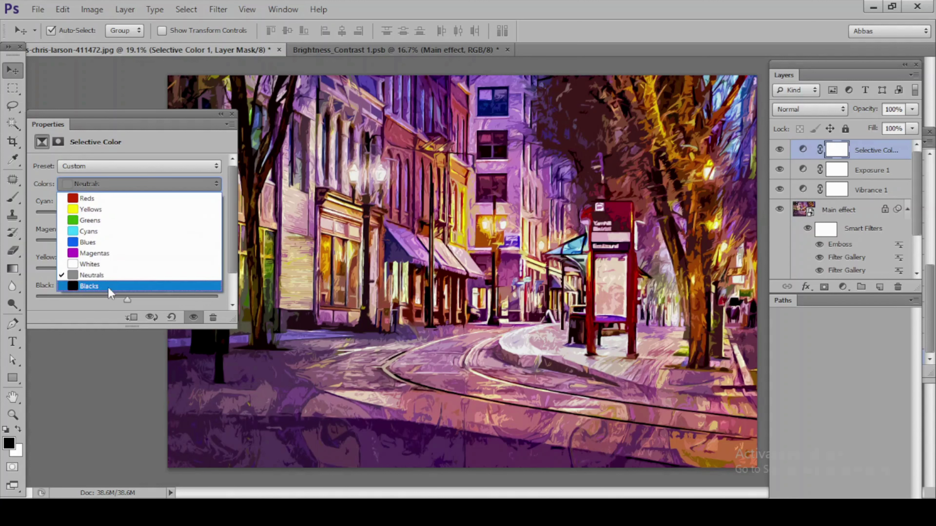
left_click(111, 291)
left_click_drag(128, 243, 133, 242)
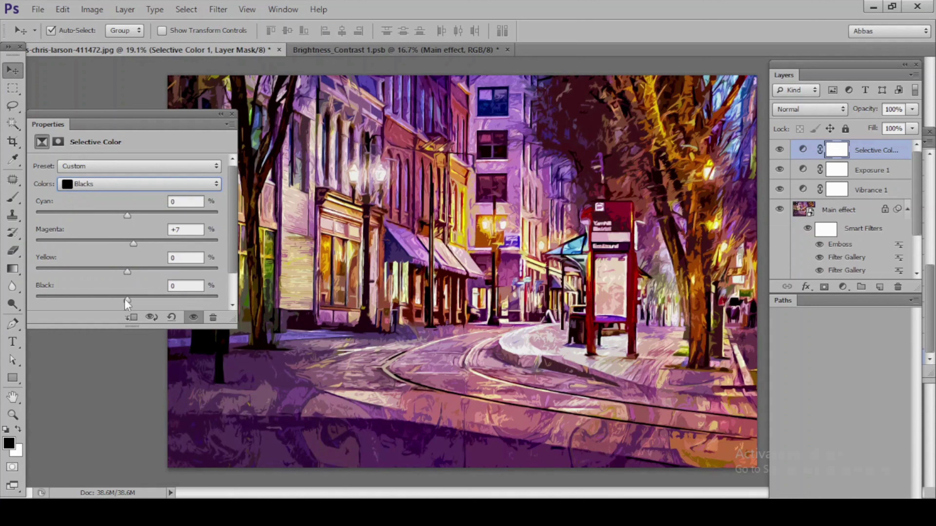
left_click_drag(122, 300, 128, 301)
left_click_drag(128, 216, 129, 243)
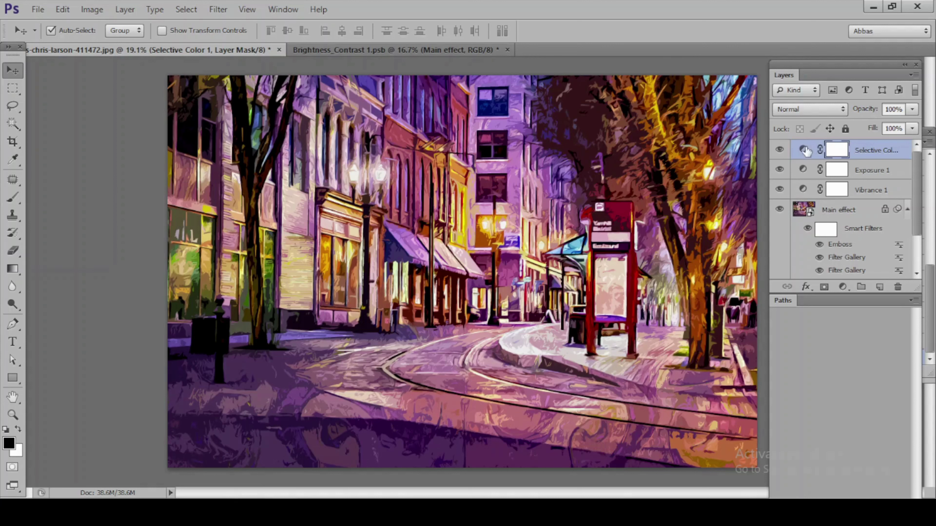
- Group the Selective Color, Exposure and Vibrance layers and name the group 'Effects'
left_click(780, 150)
left_click(780, 150)
left_click(886, 198, "shift")
key("ctrl+g")
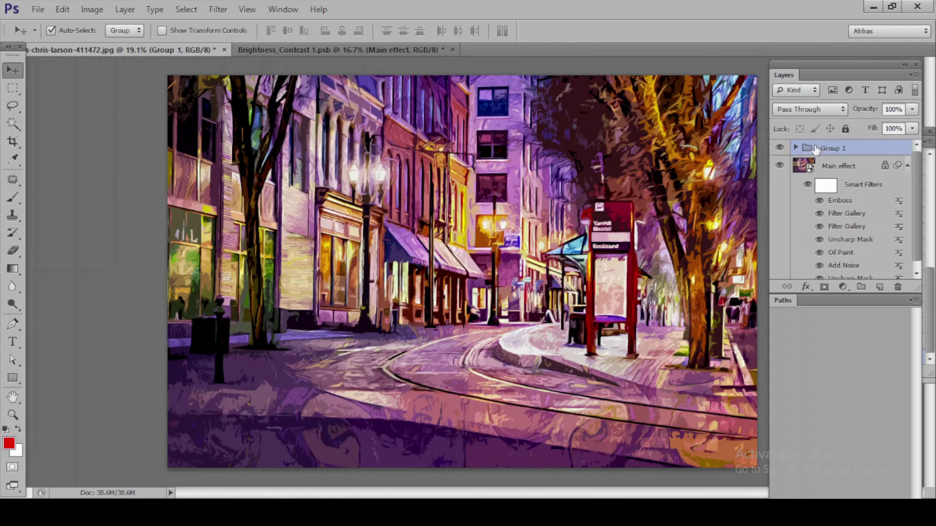
double_click(848, 148)
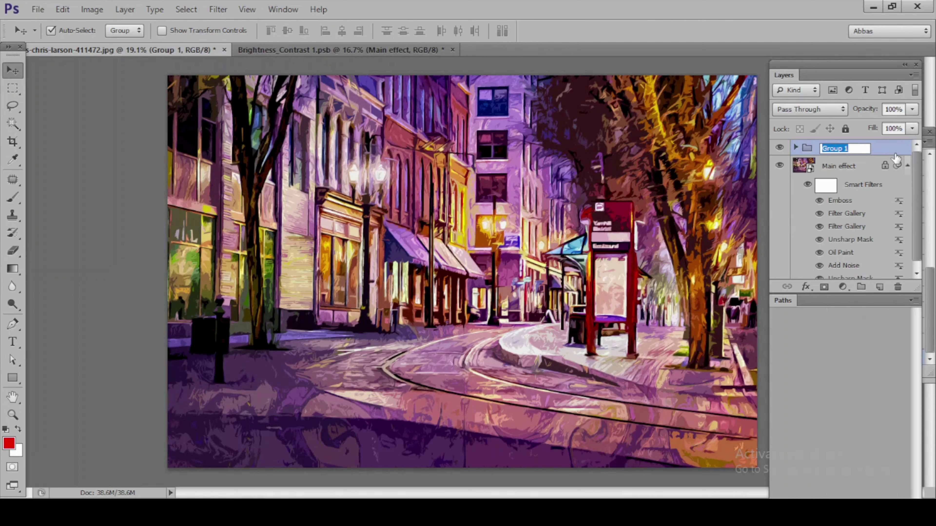
type("Effects")
key("Return")
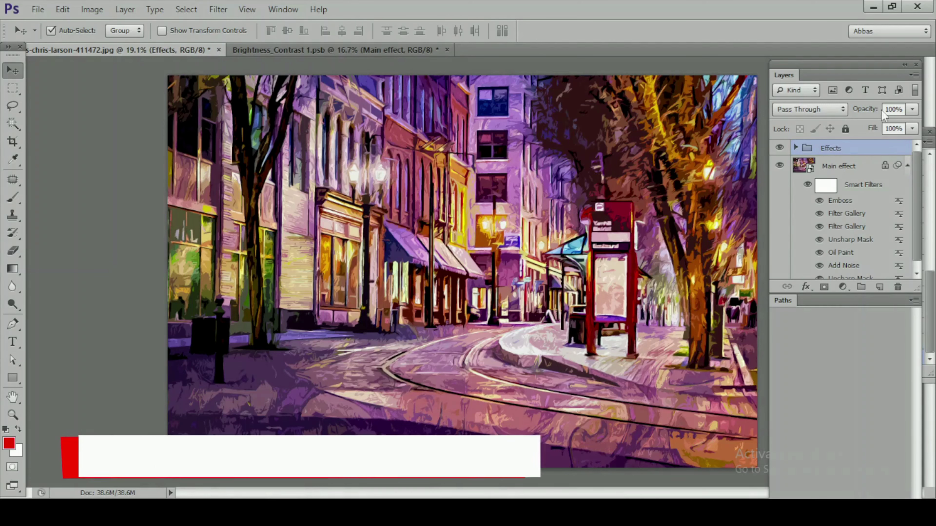
- Toggle the Effects group's visibility off and on to compare the look
left_click(779, 148)
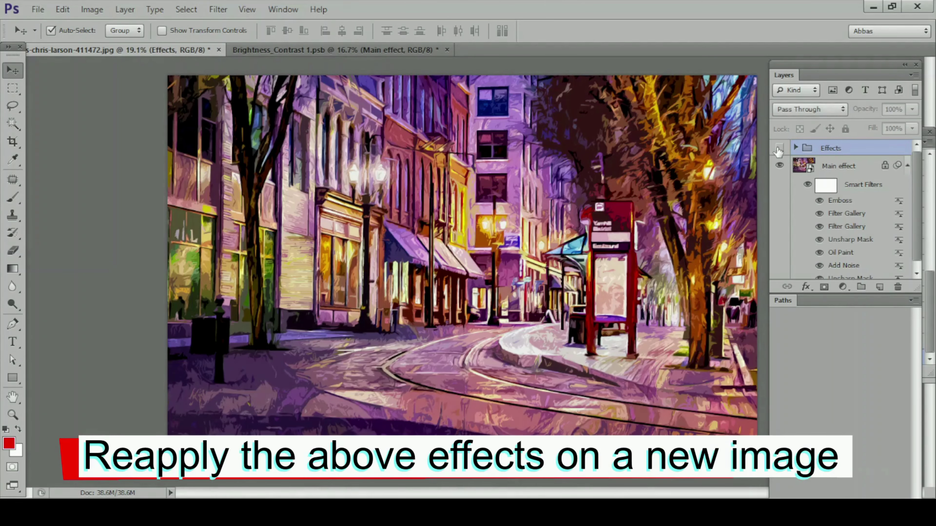
left_click(779, 148)
left_click(779, 148)
scroll(551, 227, "down", 1)
scroll(465, 271, "up", 1)
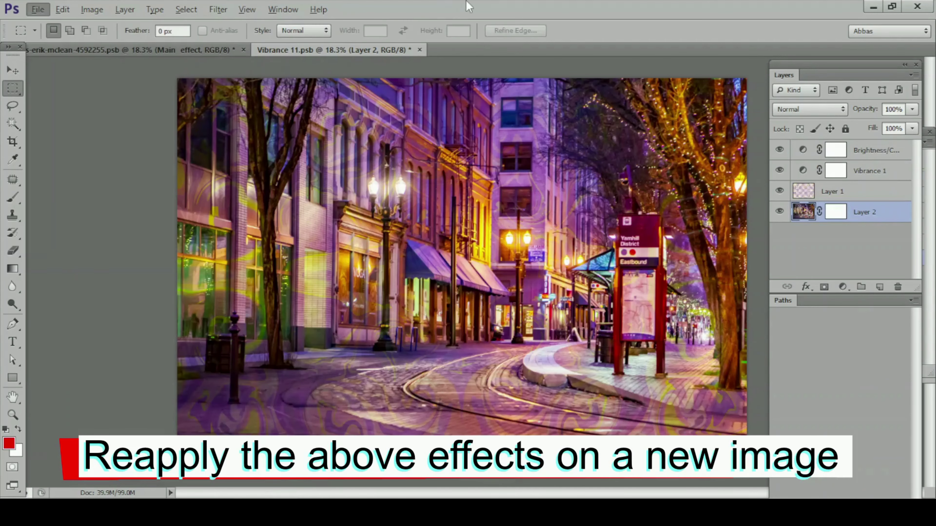
- Open the red-brick street photo from disk
left_click(38, 8)
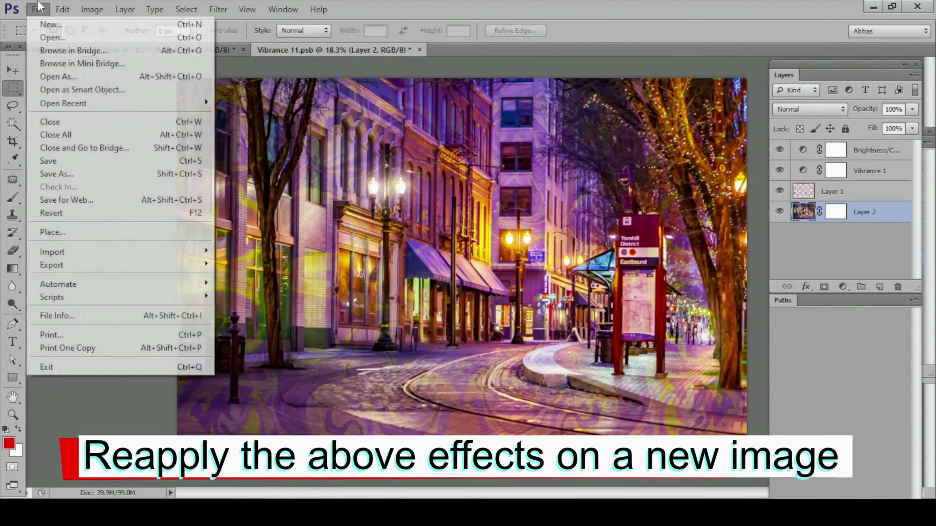
left_click(52, 37)
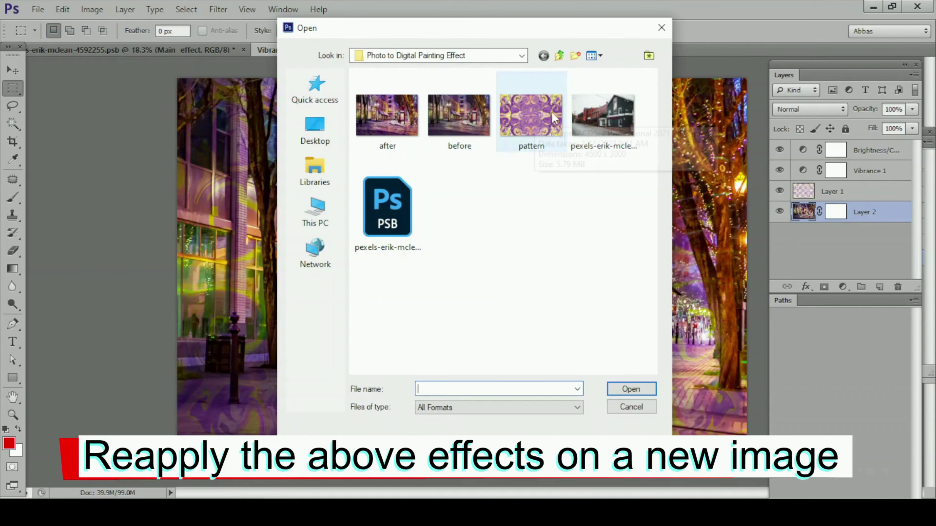
left_click(585, 115)
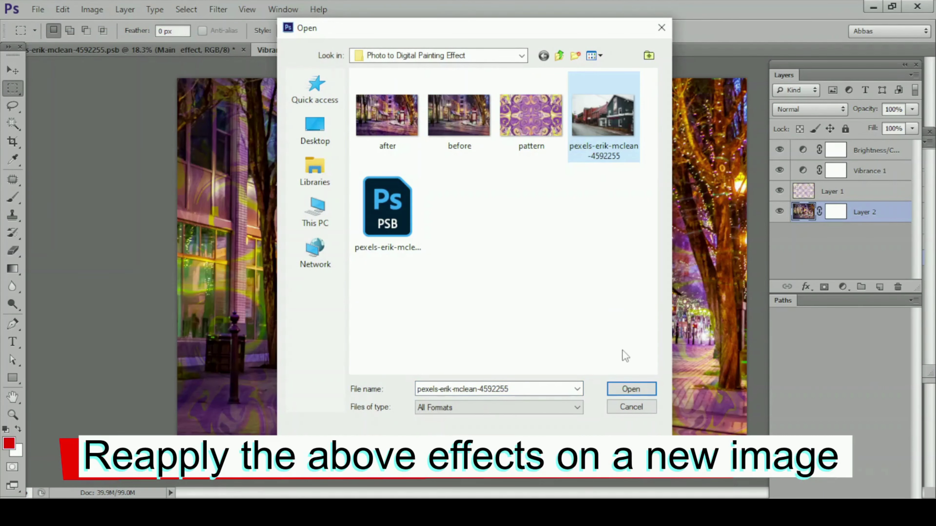
left_click(631, 389)
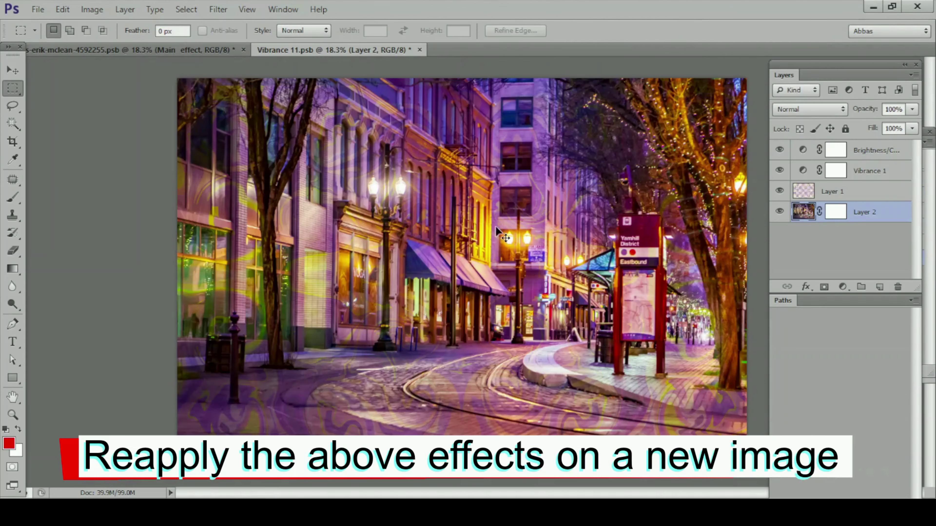
- Paste the street photo as Layer 3, scale it to about 86.8% to fit, and save
key("ctrl+v")
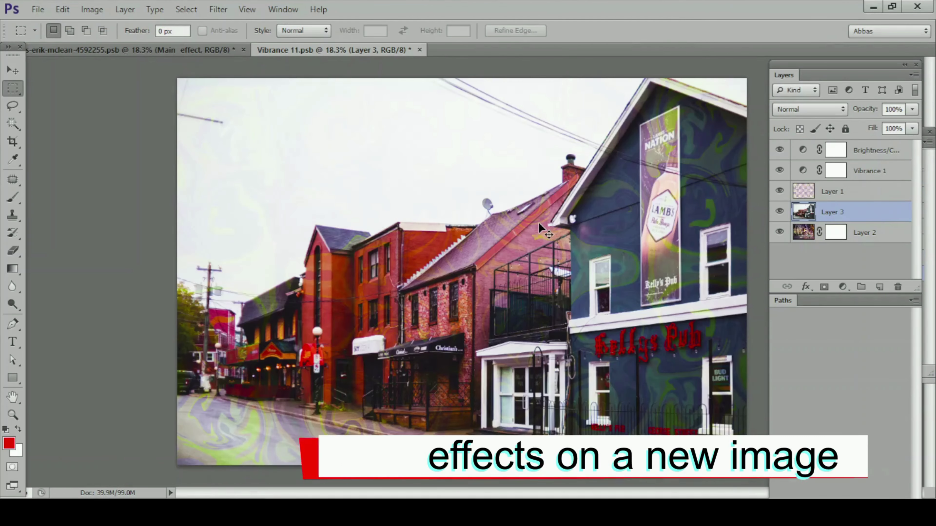
key("ctrl+t")
key("ctrl+0")
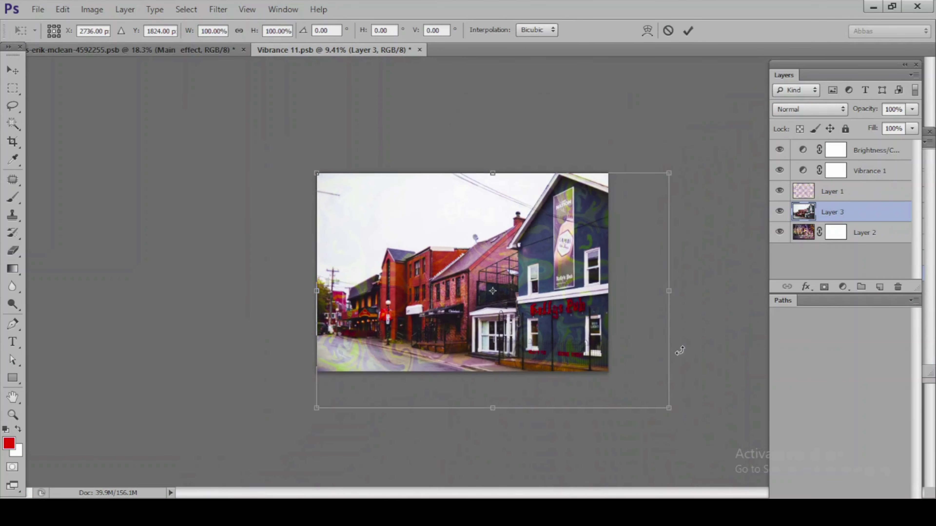
left_click_drag(663, 408, 626, 368)
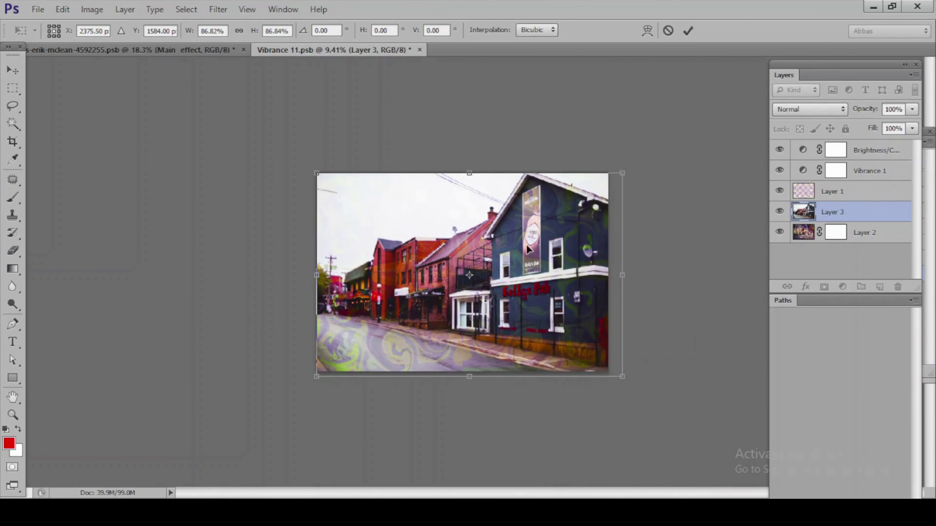
mouse_move(527, 246)
left_mouse_down()
mouse_move(504, 241)
mouse_move(525, 248)
left_mouse_up()
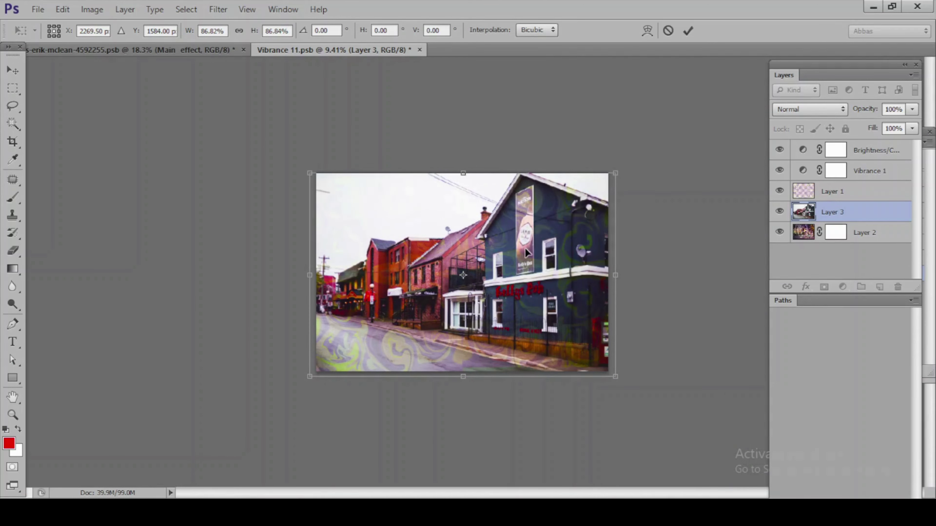
key("m")
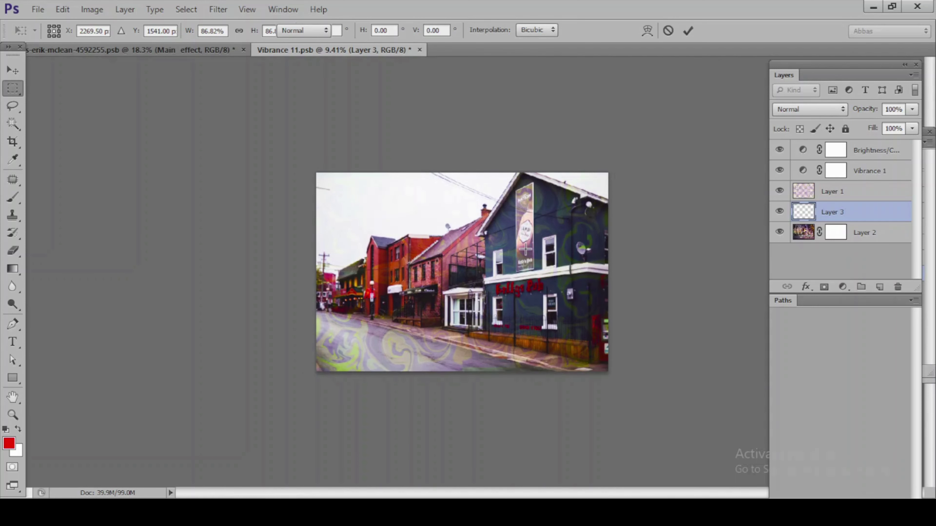
key("Return")
key("ctrl+s")
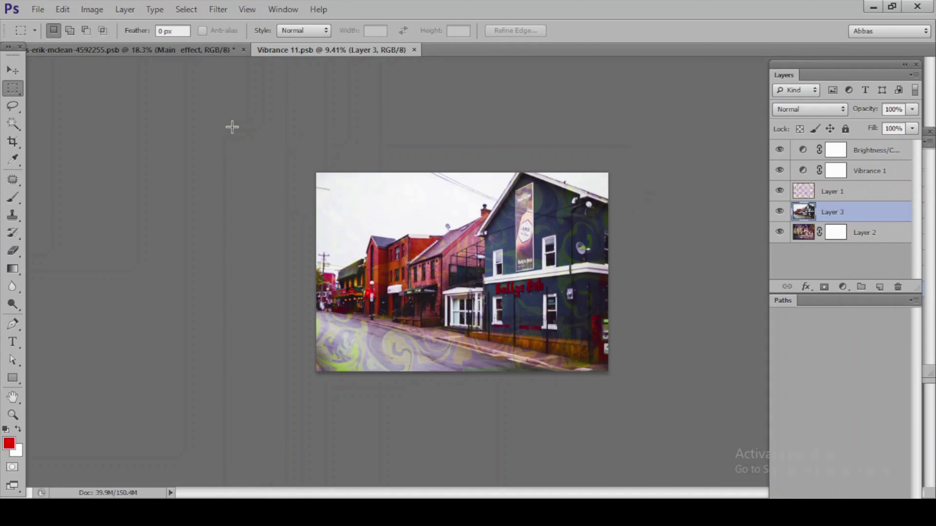
- Switch to the main .psb document to view the painted red-brick street
left_click(210, 50)
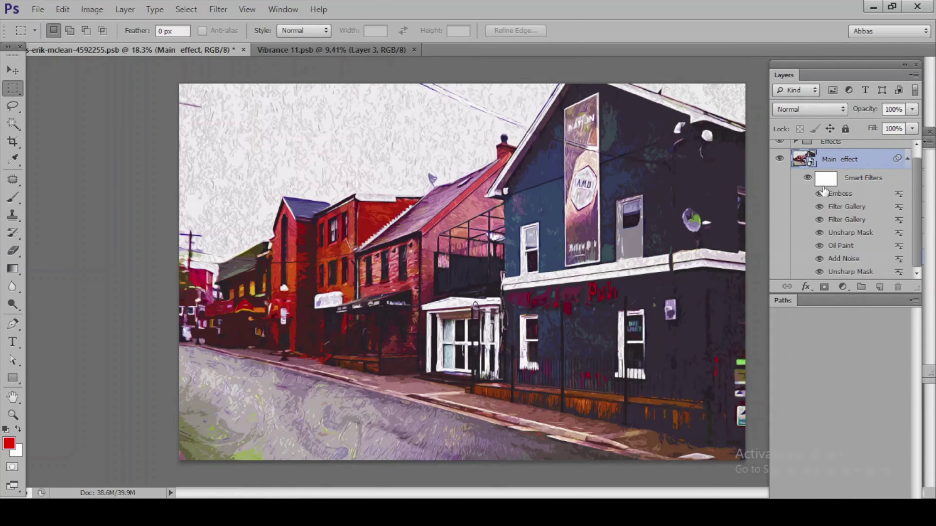
scroll(479, 258, "down", 1)
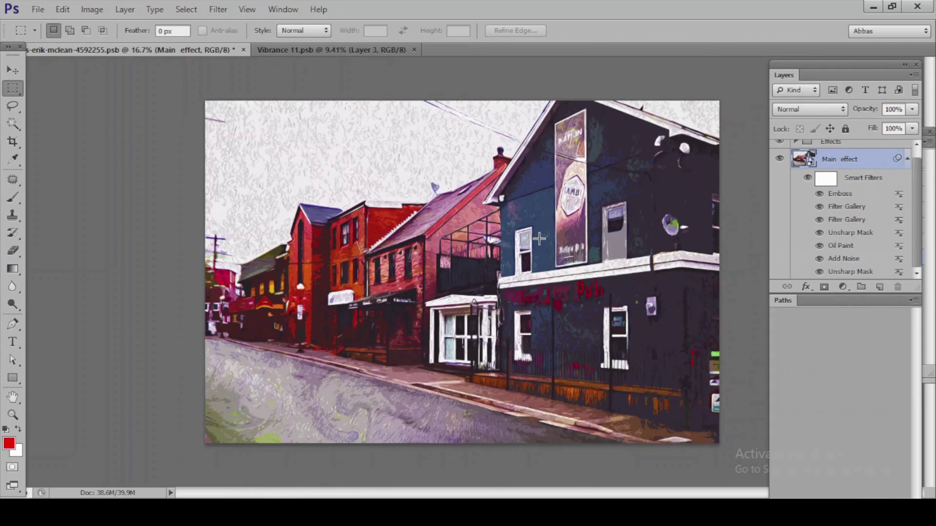
scroll(464, 265, "down", 1)
scroll(862, 210, "up", 1)
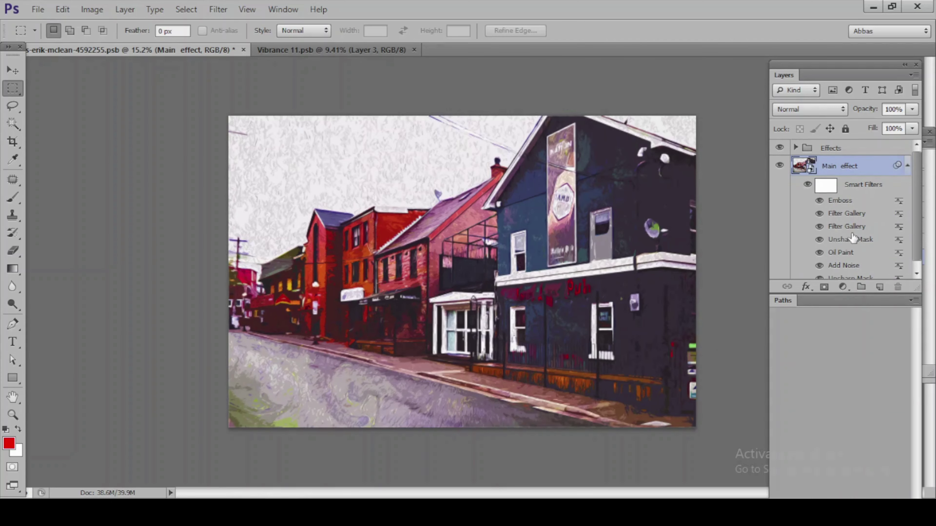